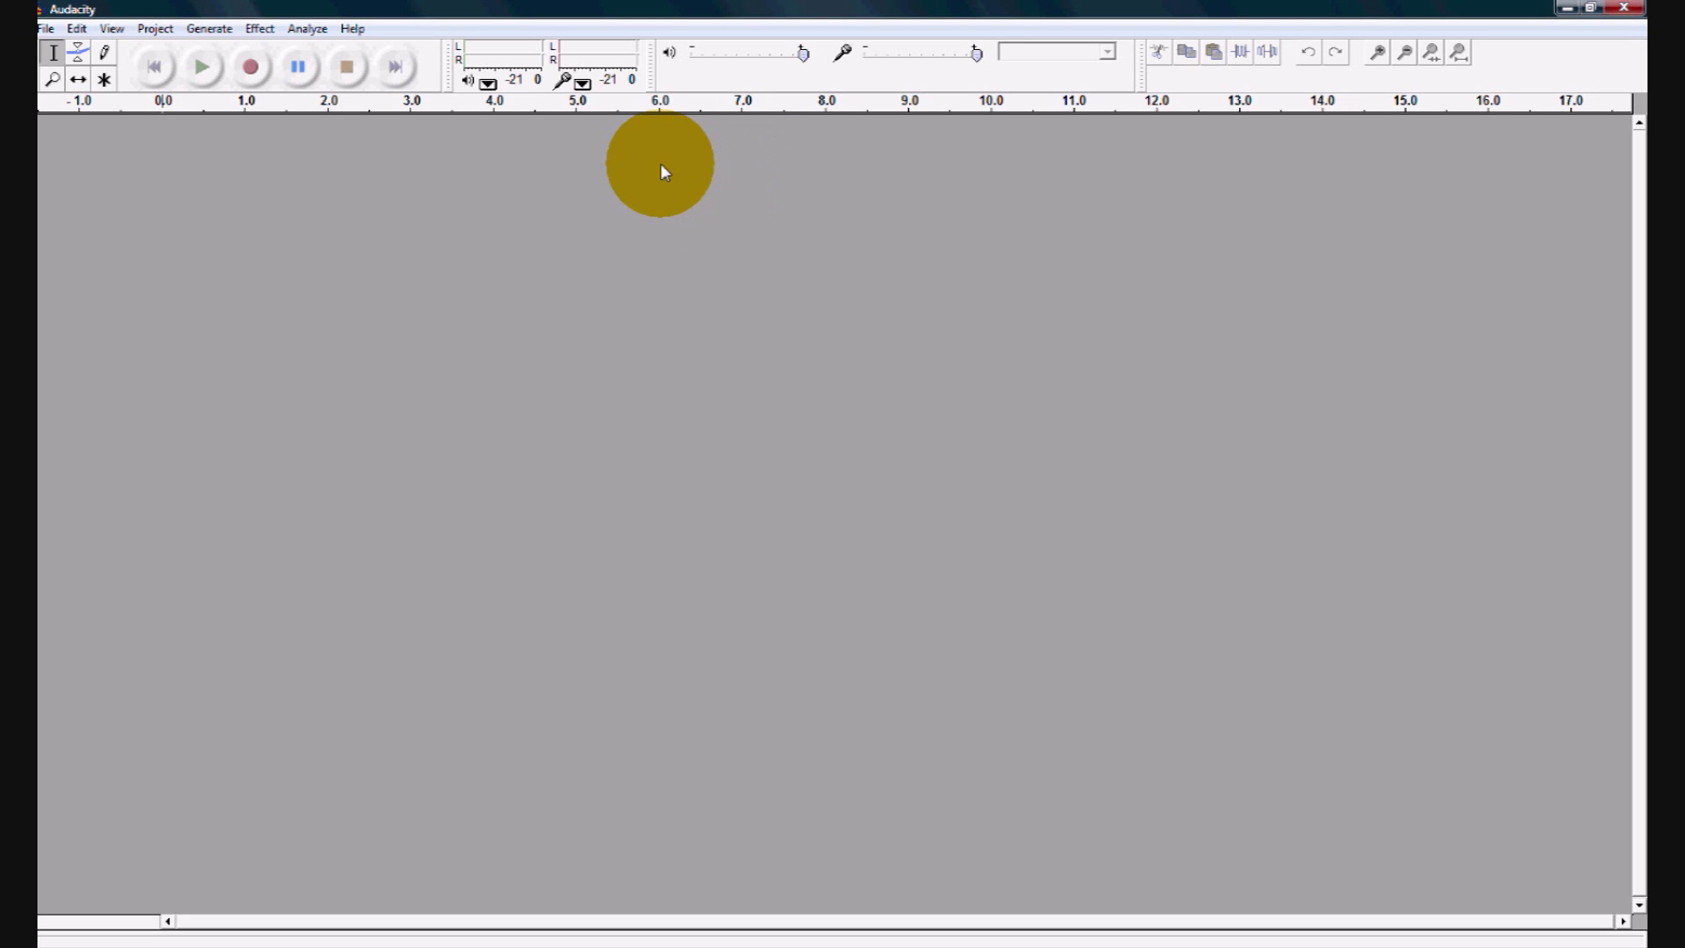
# Record a voice clip about 5 seconds long and select its speech from about 1 to 4 seconds
pyautogui.click(259, 67)
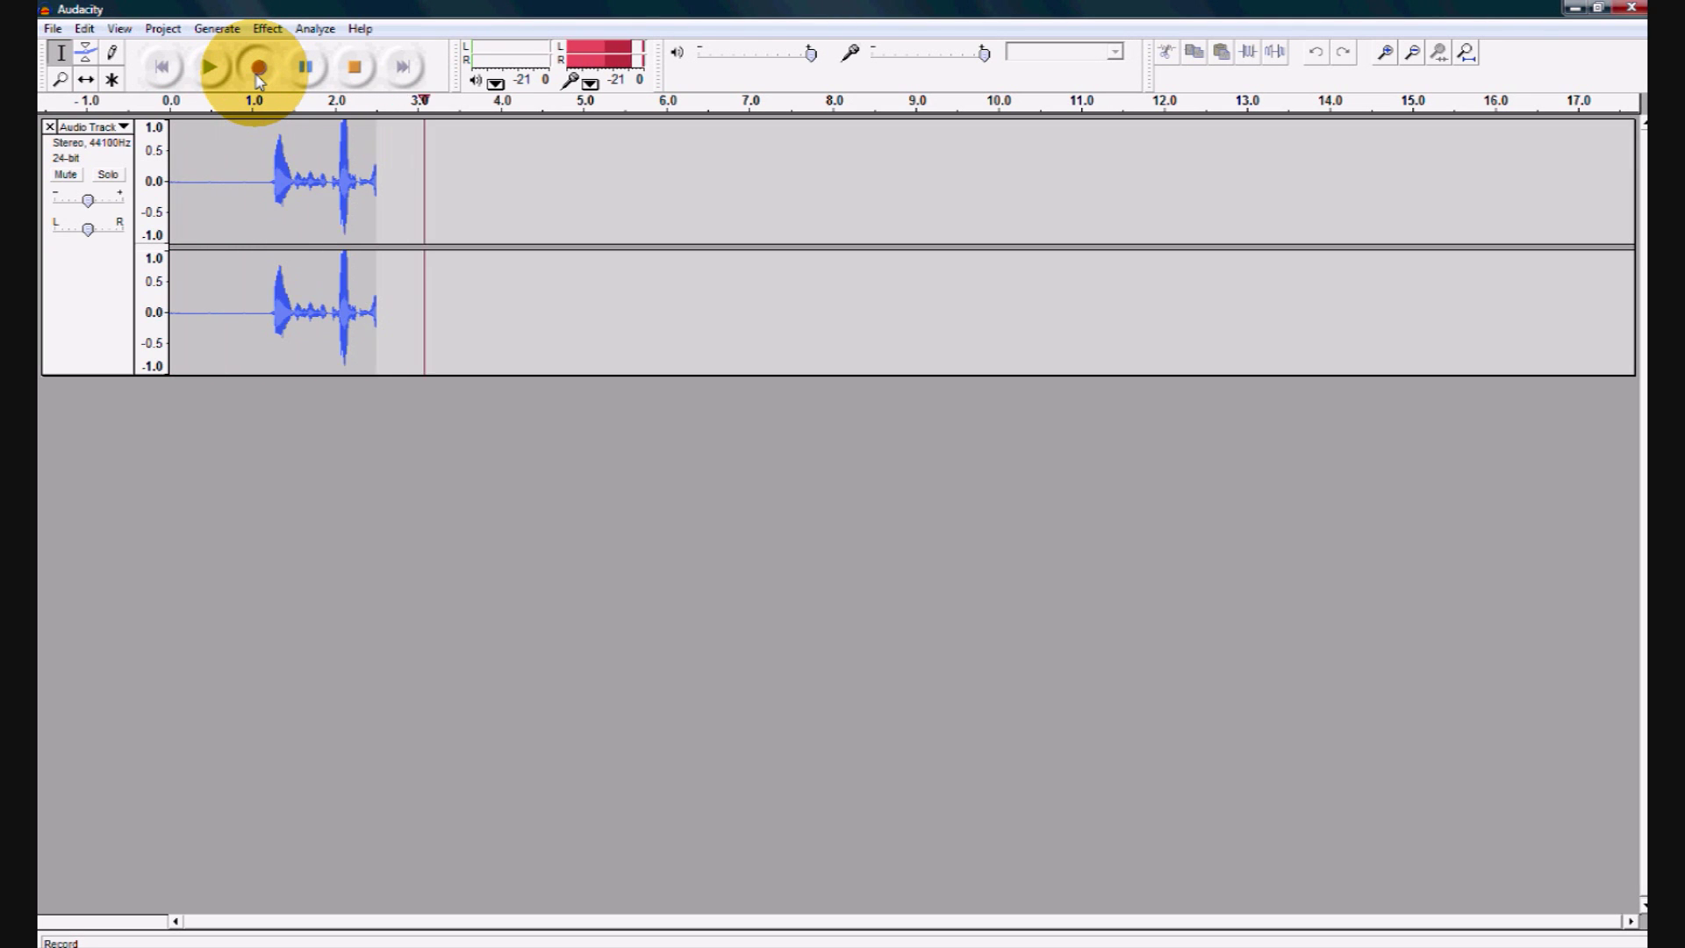
pyautogui.click(351, 71)
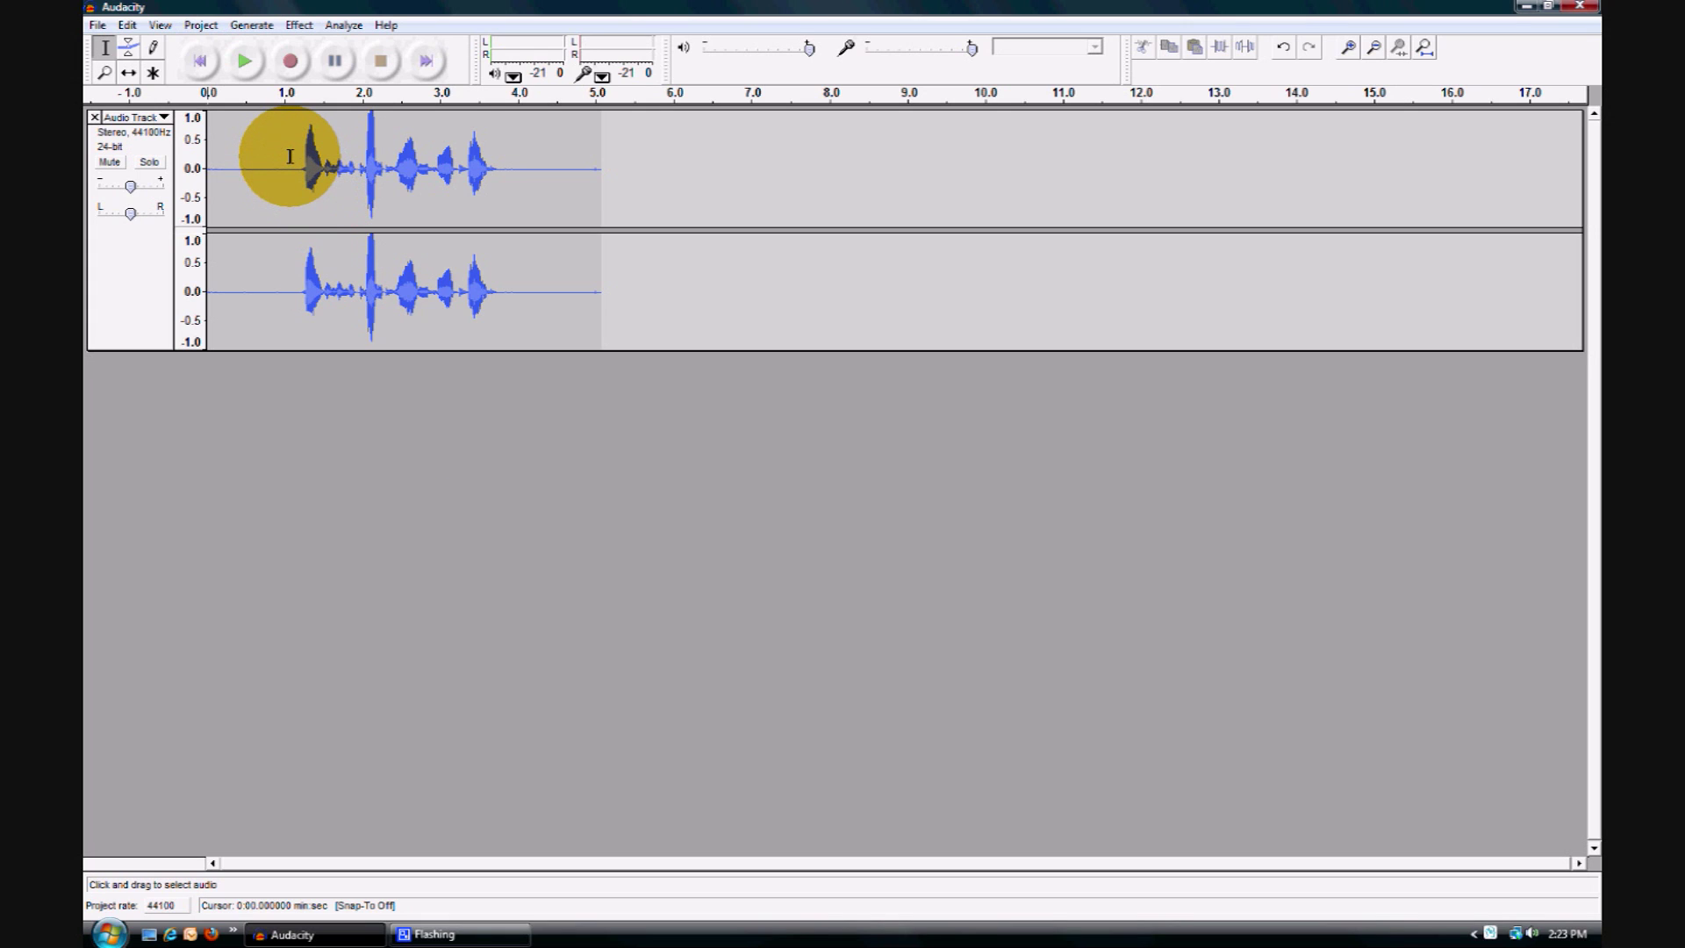
pyautogui.moveTo(287, 155); pyautogui.dragTo(519, 216)
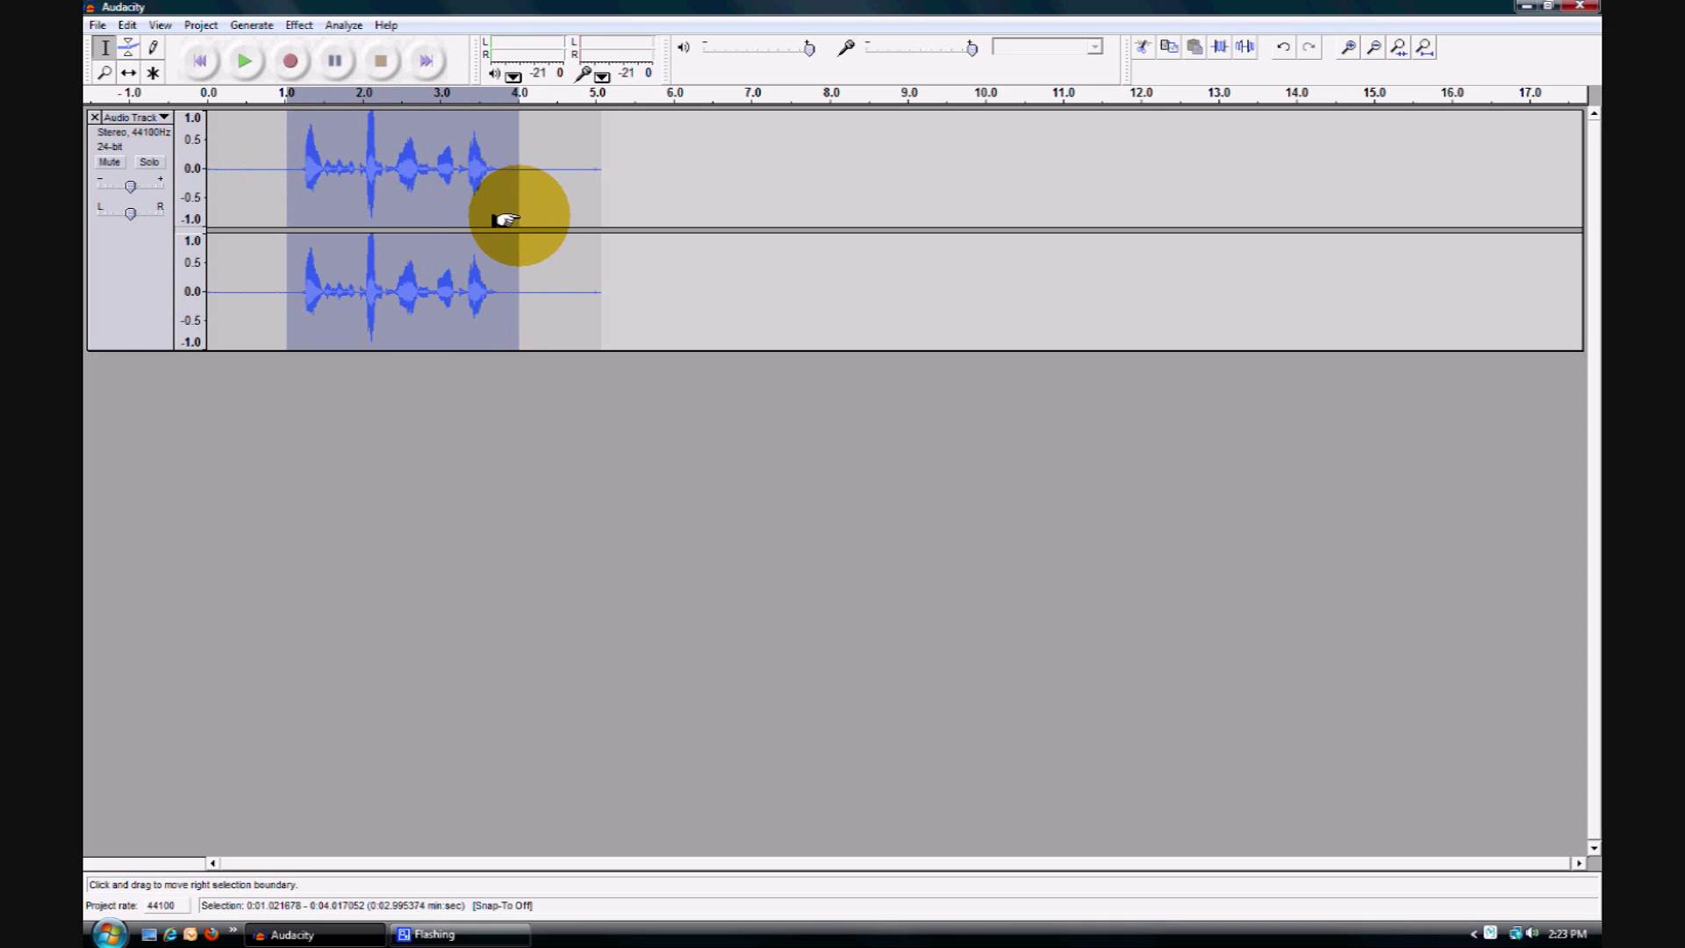
# Try raising the pitch of the selected speech by 8.117 percent, play it back, and undo the change
pyautogui.click(300, 26)
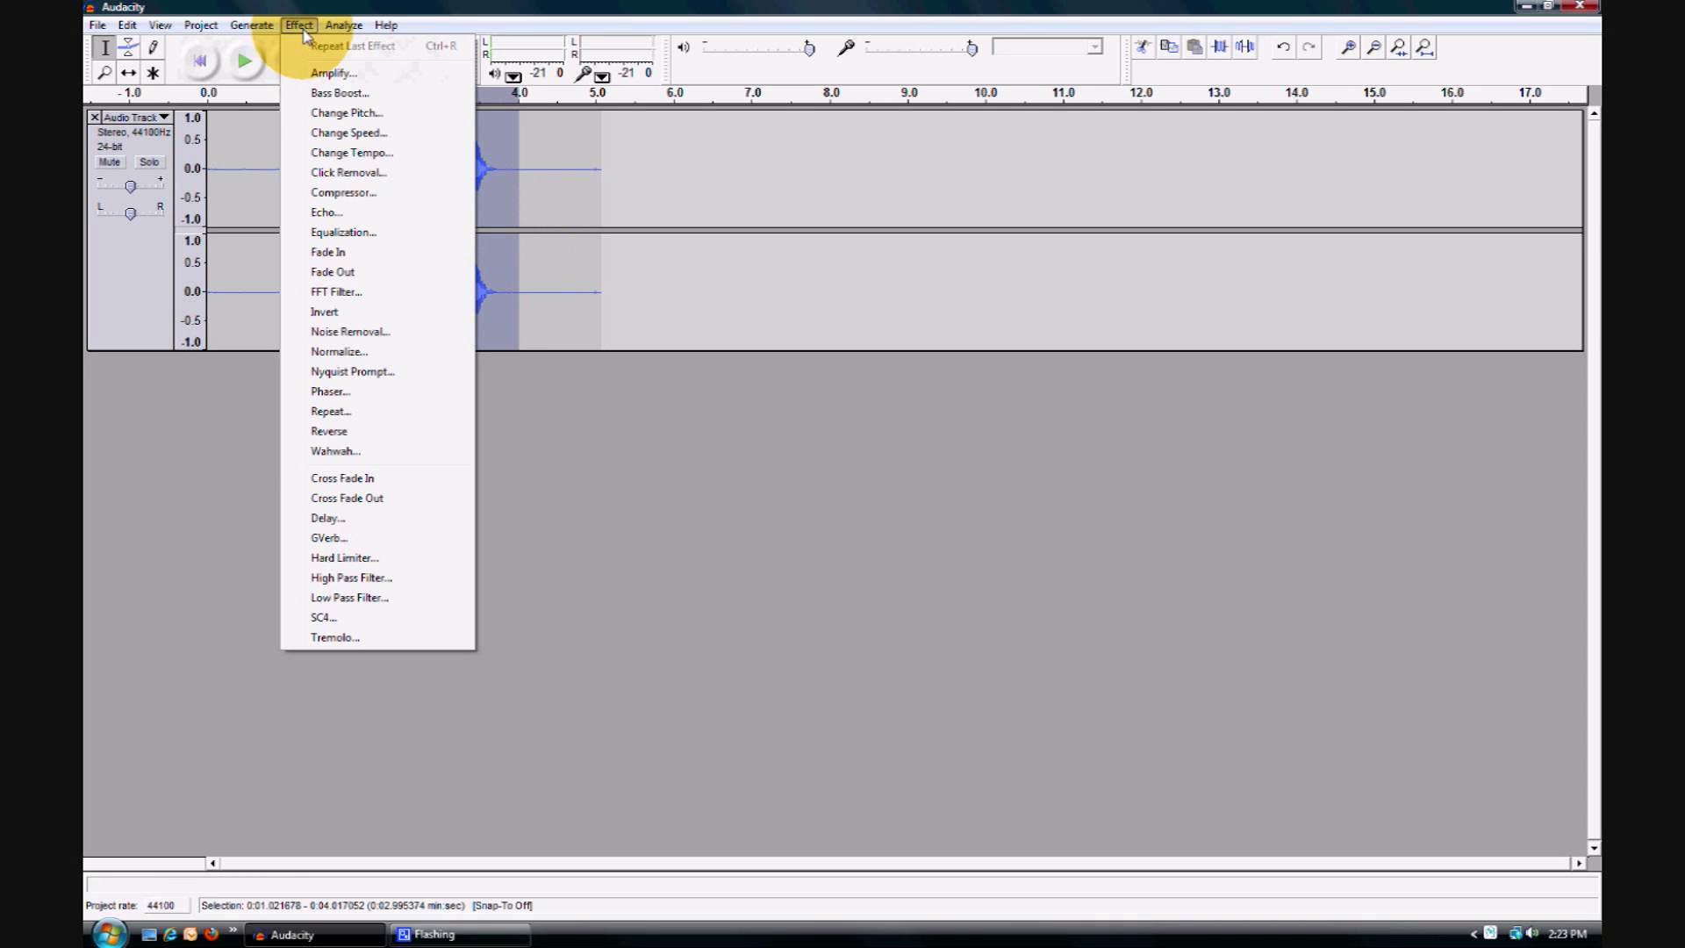
pyautogui.click(343, 116)
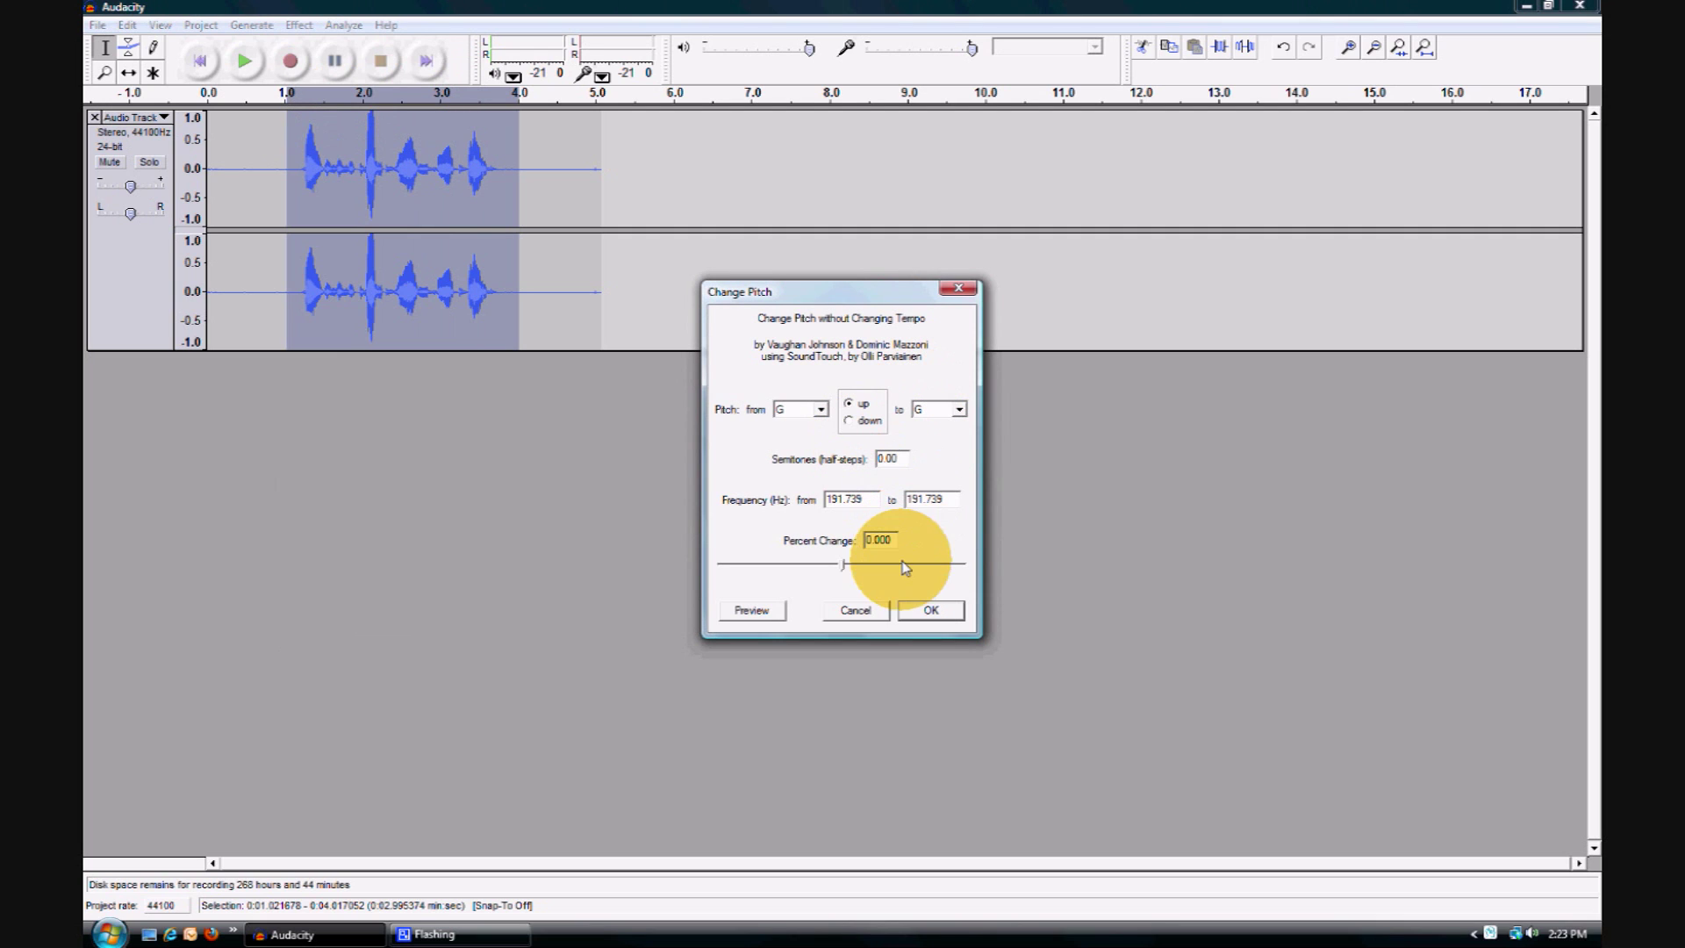
pyautogui.moveTo(841, 567); pyautogui.dragTo(848, 569)
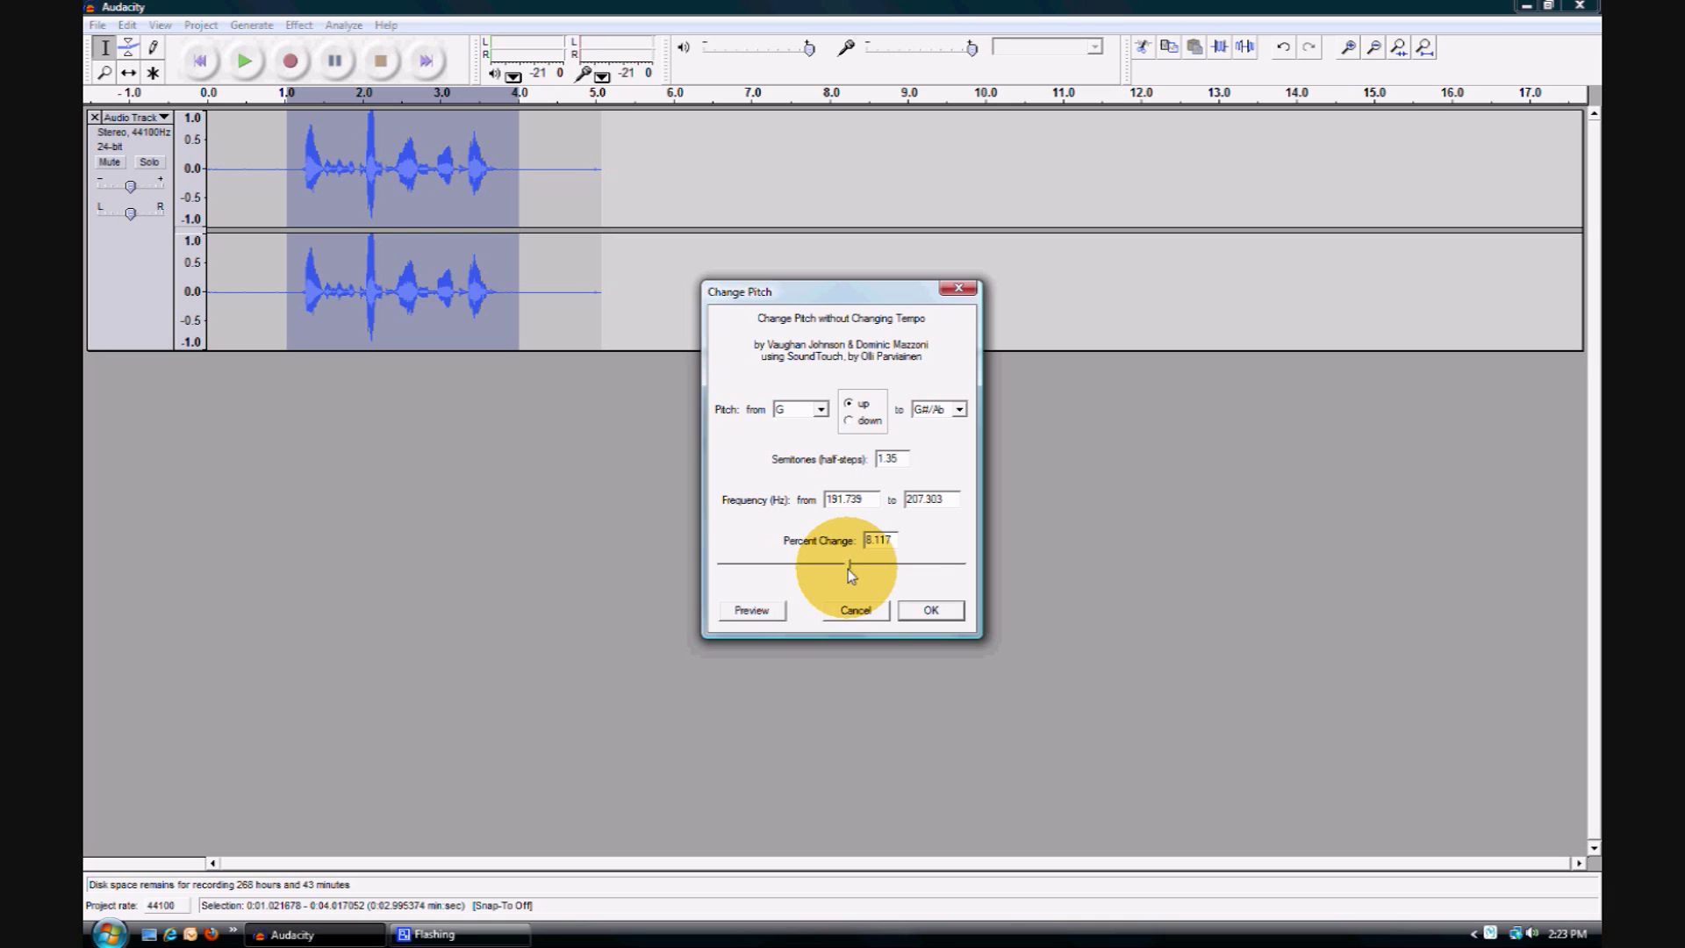
pyautogui.click(932, 611)
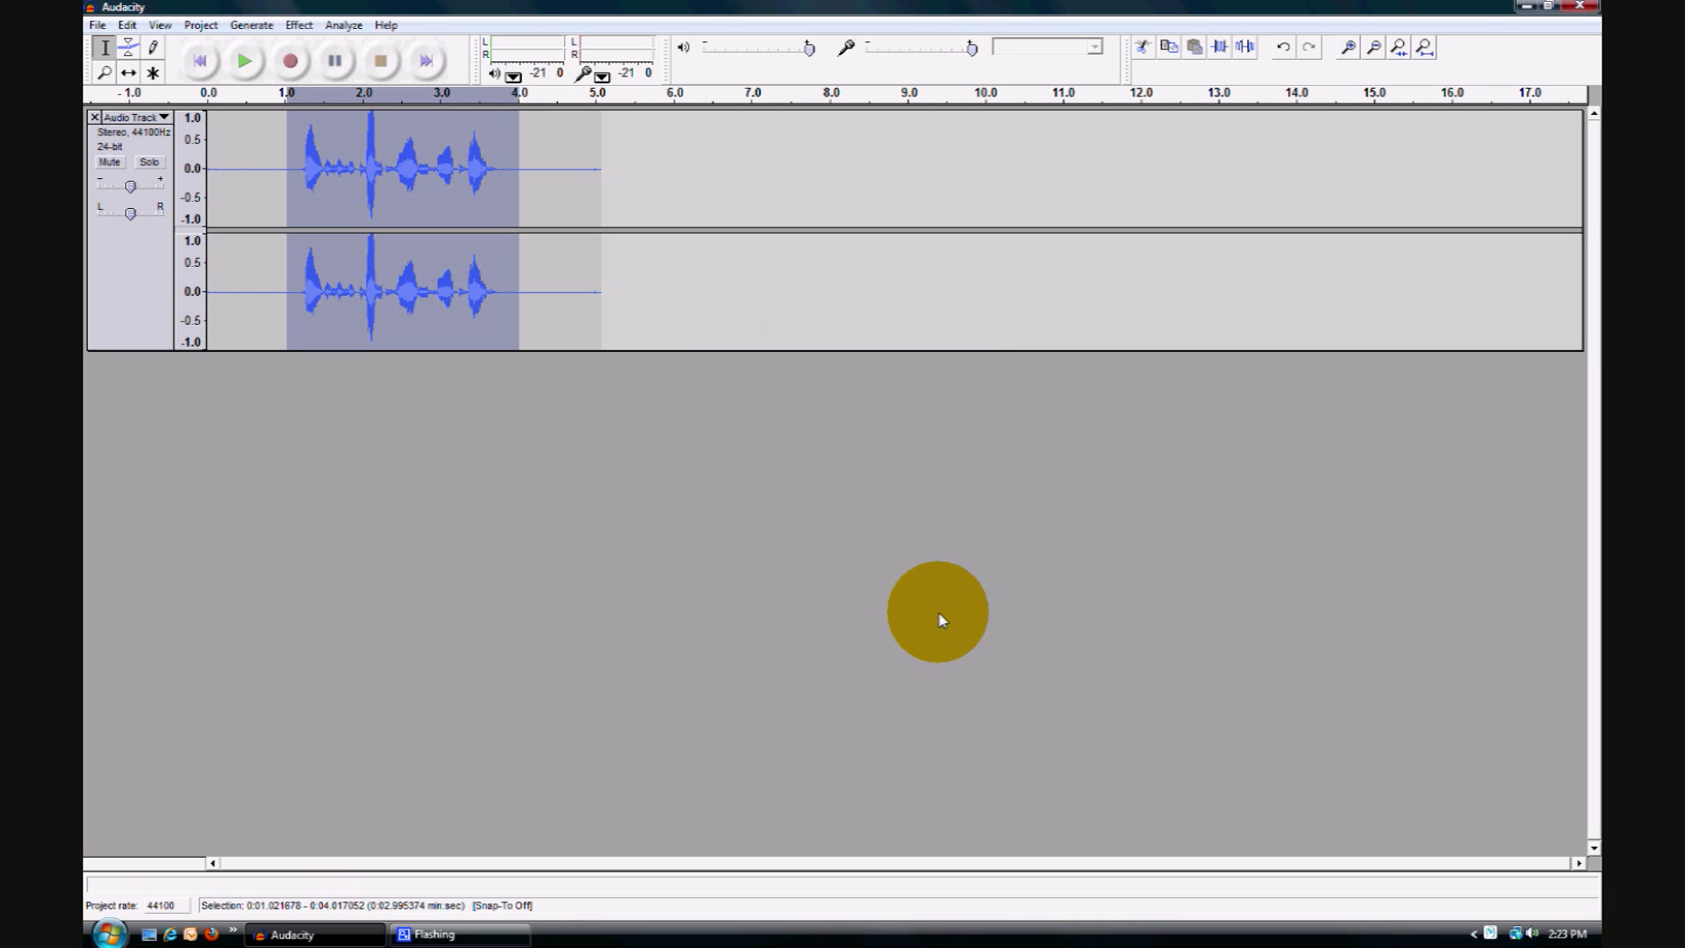
pyautogui.click(246, 63)
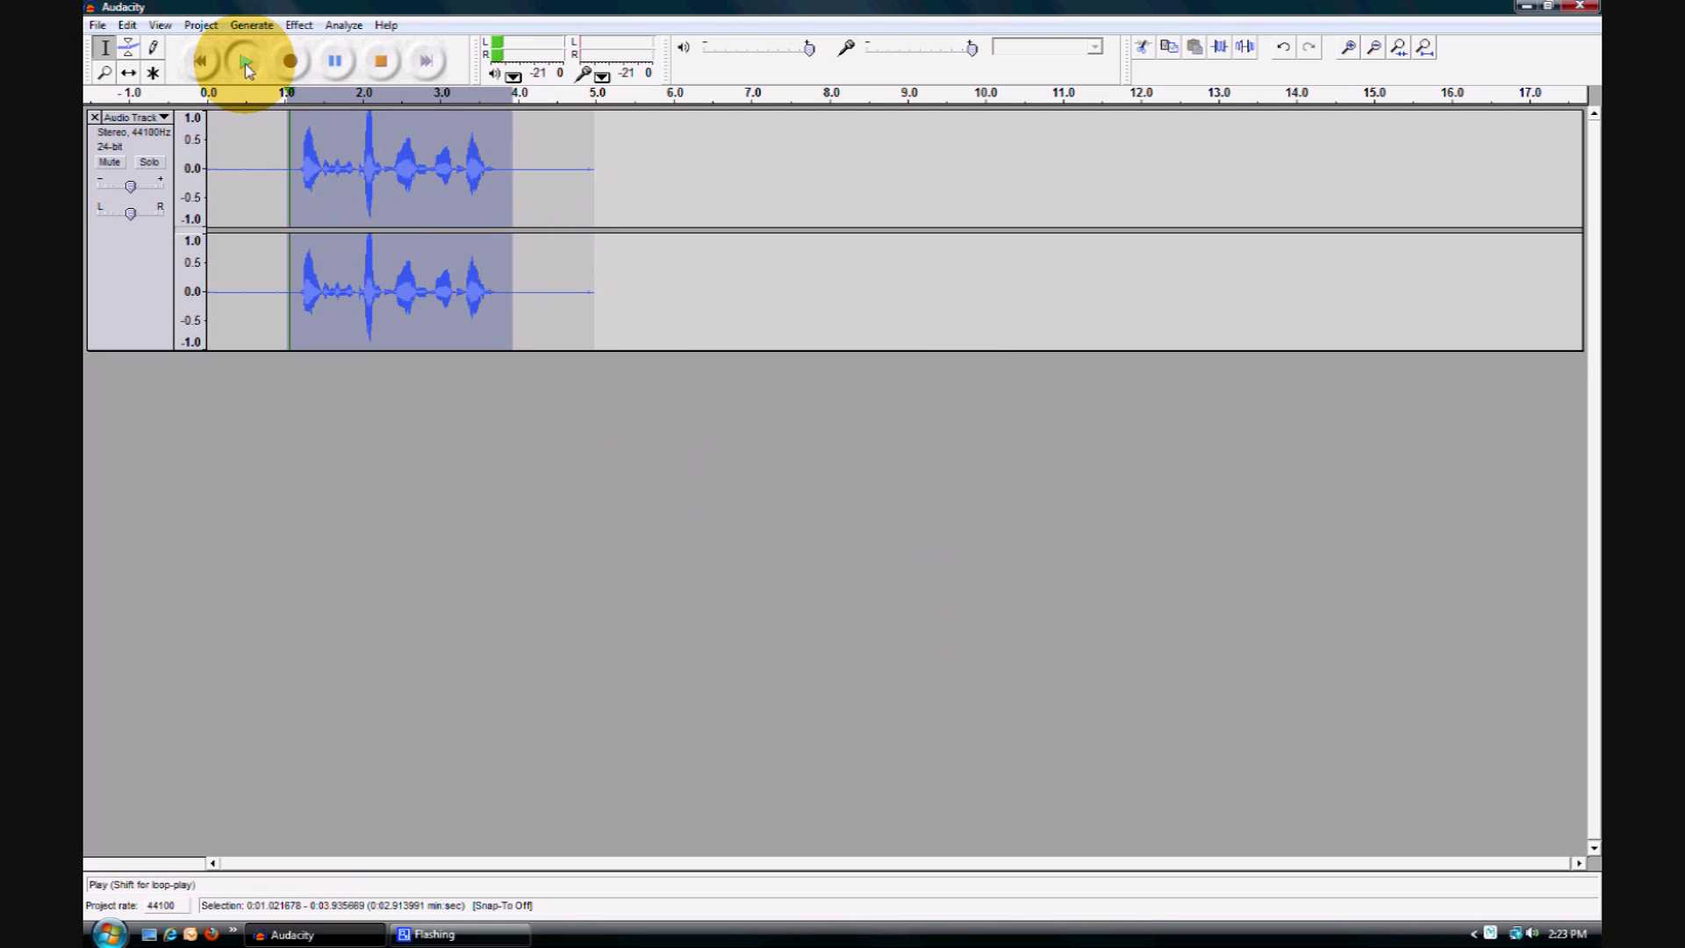
pyautogui.click(382, 69)
pyautogui.hotkey('ctrl', 'z')
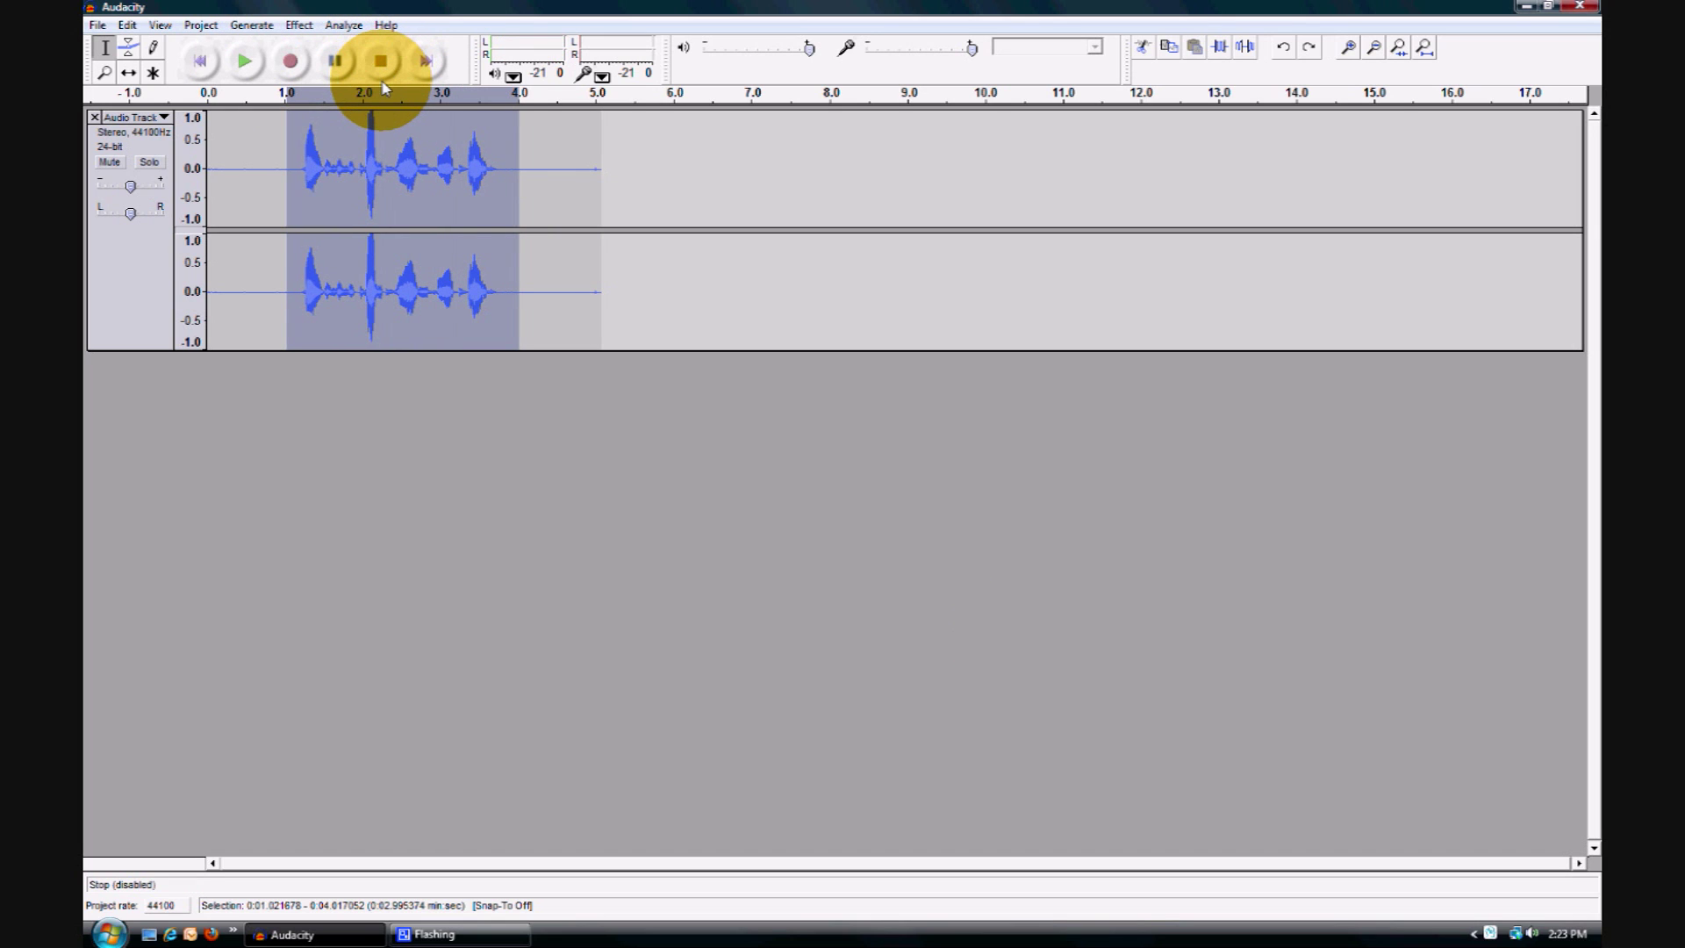
# Raise the pitch of the selected speech with the Change Pitch effect and play back the result
pyautogui.click(299, 25)
pyautogui.click(344, 112)
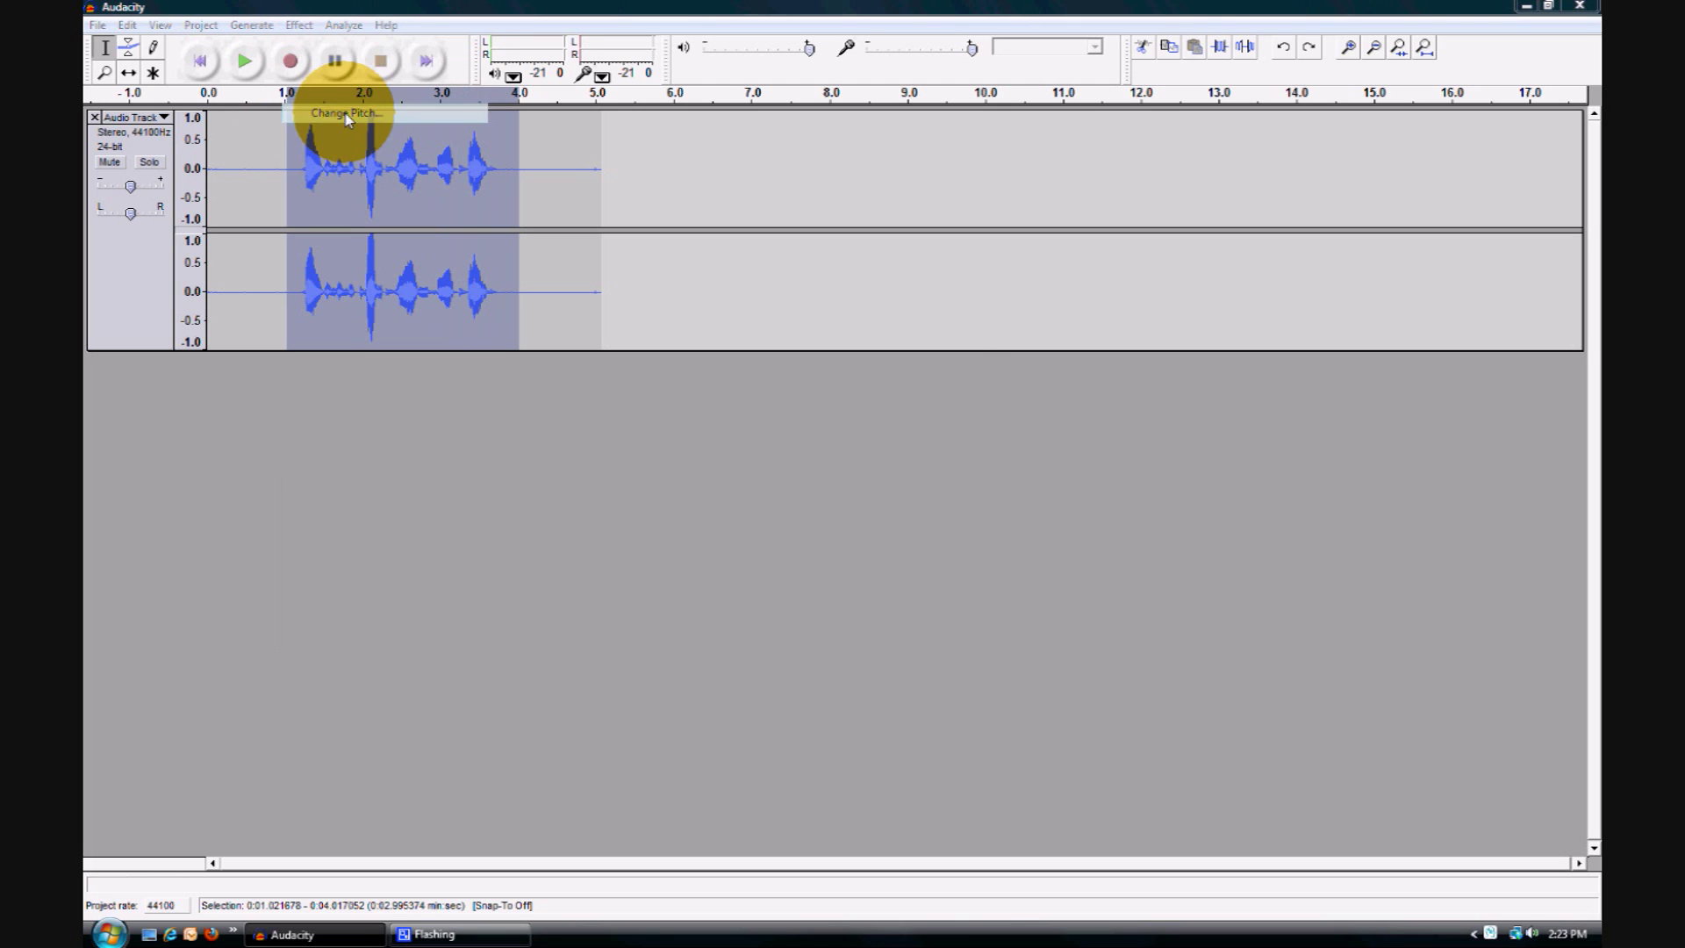
pyautogui.moveTo(851, 572); pyautogui.dragTo(859, 575)
pyautogui.click(929, 612)
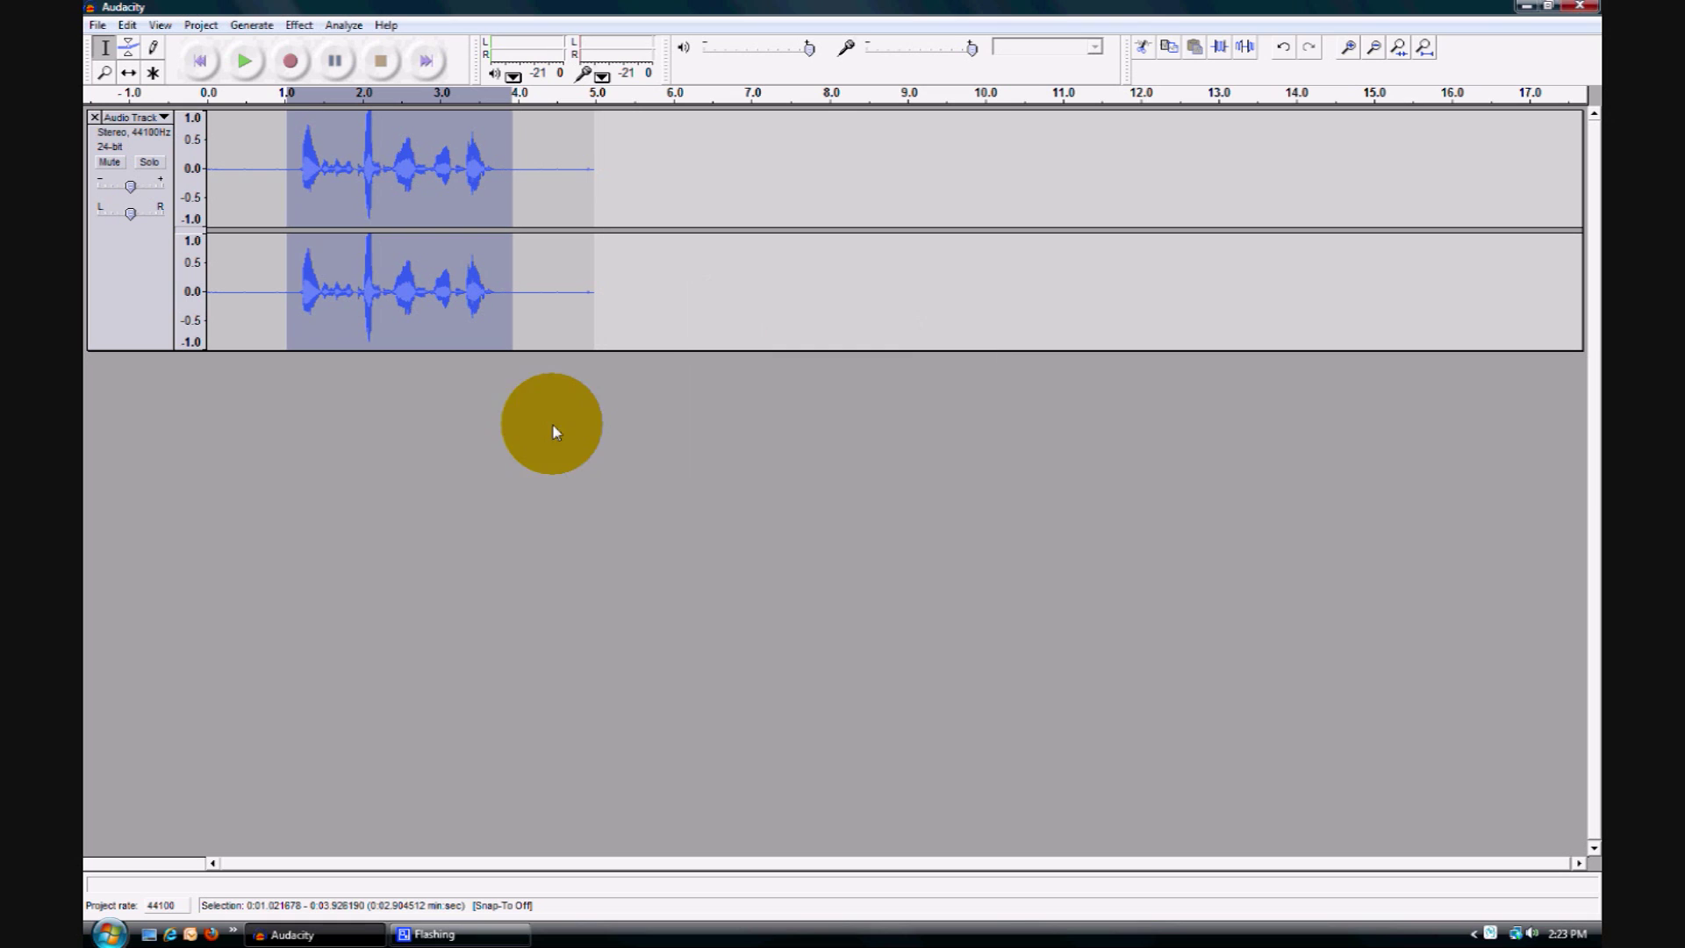
pyautogui.click(245, 63)
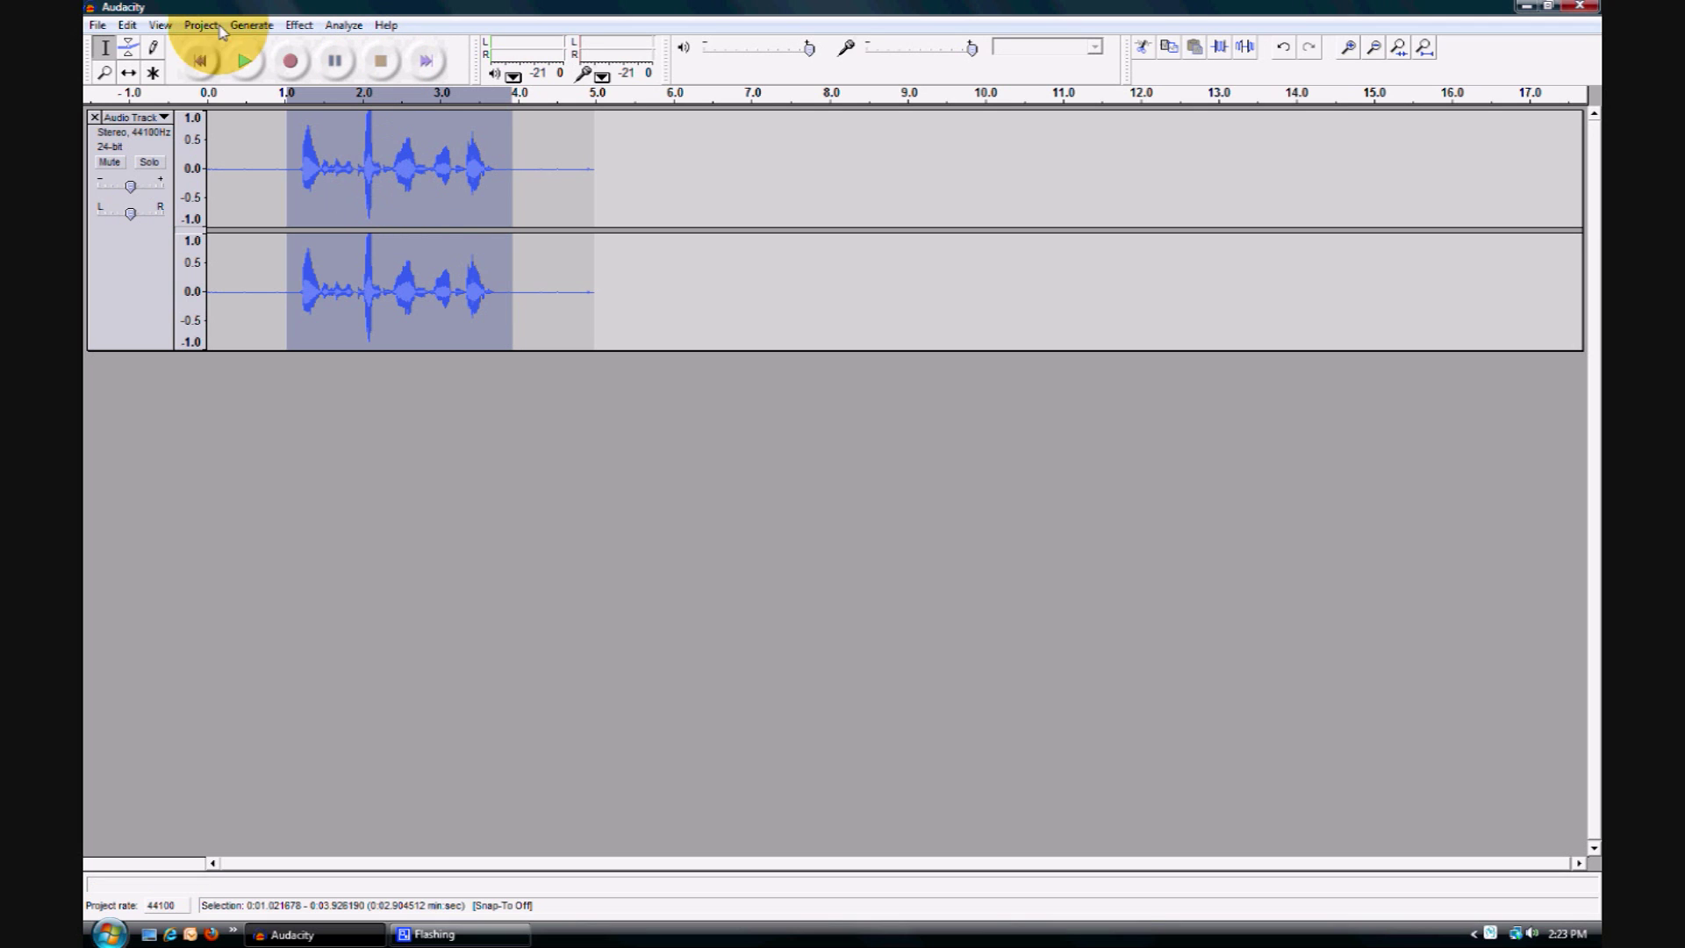
# Export the selected pitch-shifted speech as an MP3 file
pyautogui.click(98, 24)
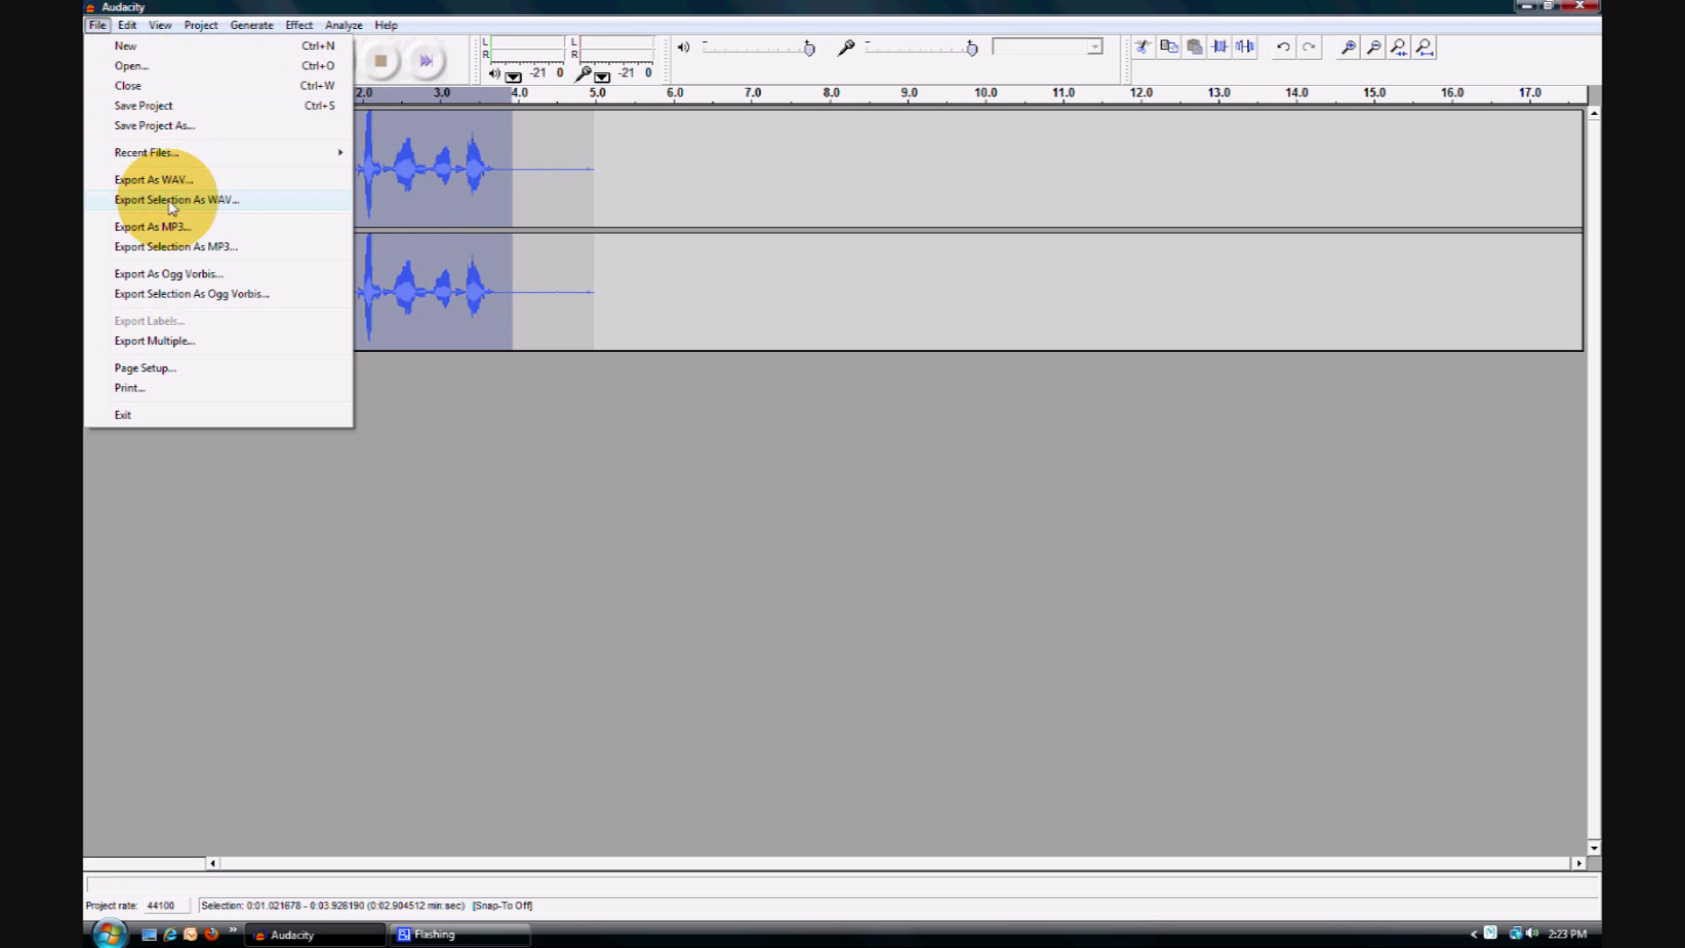
pyautogui.click(179, 248)
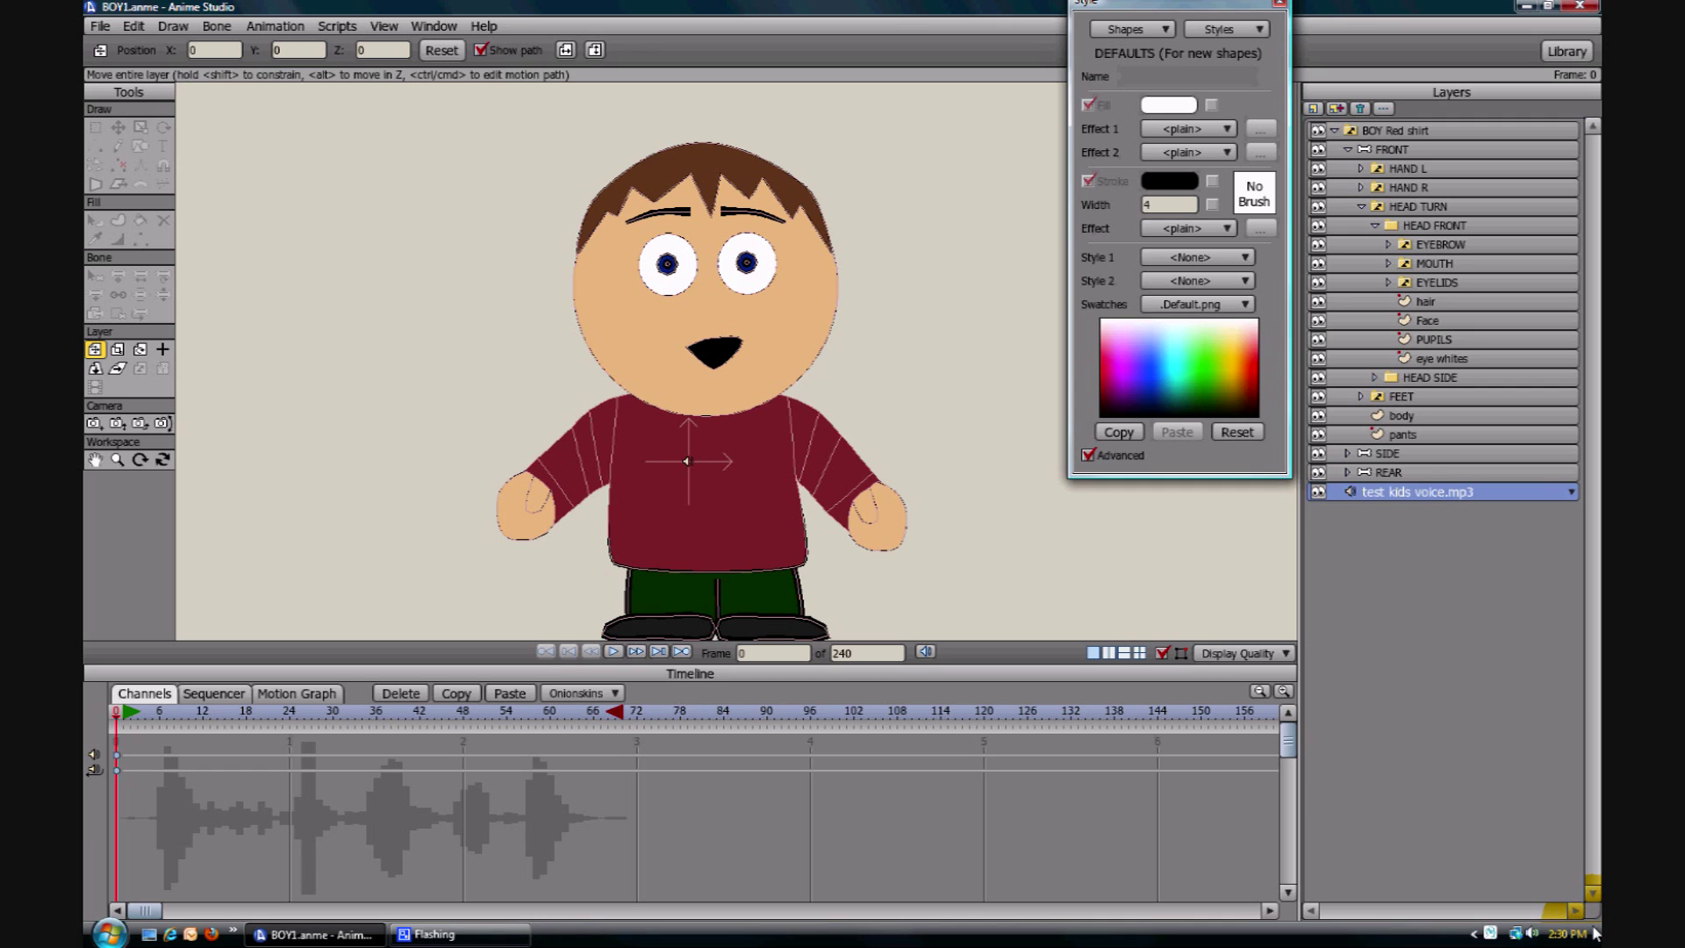
# In Anime Studio, examine the waveform of the test kids voice.mp3 audio layer along the timeline
pyautogui.click(1404, 492)
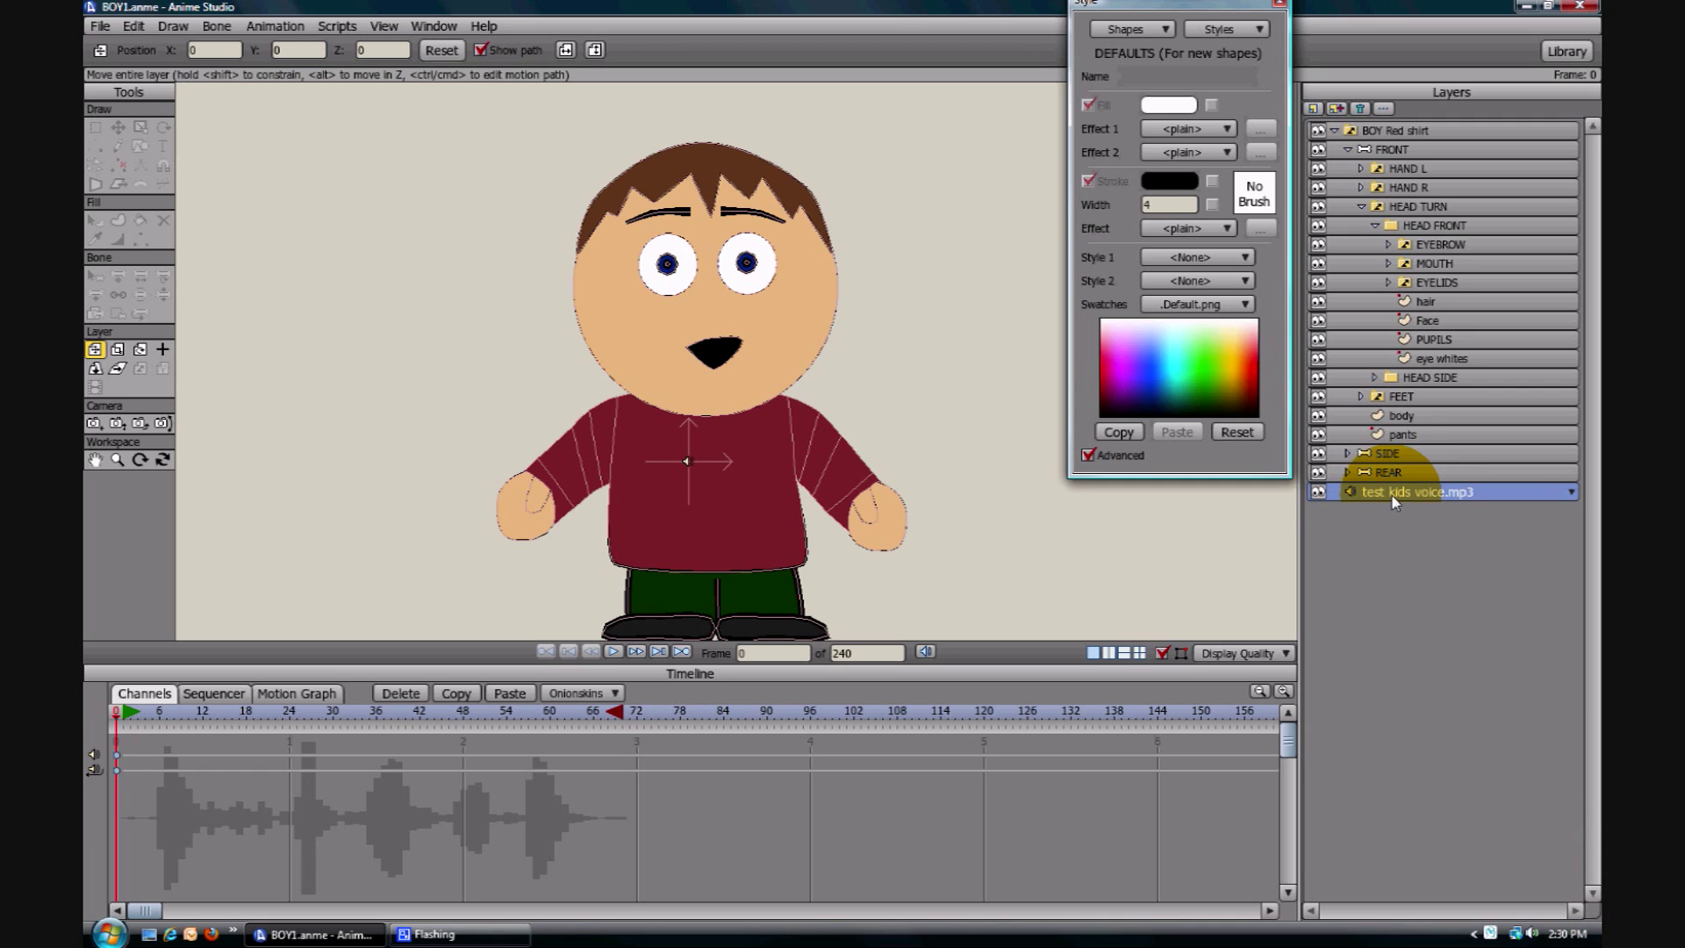
pyautogui.click(165, 771)
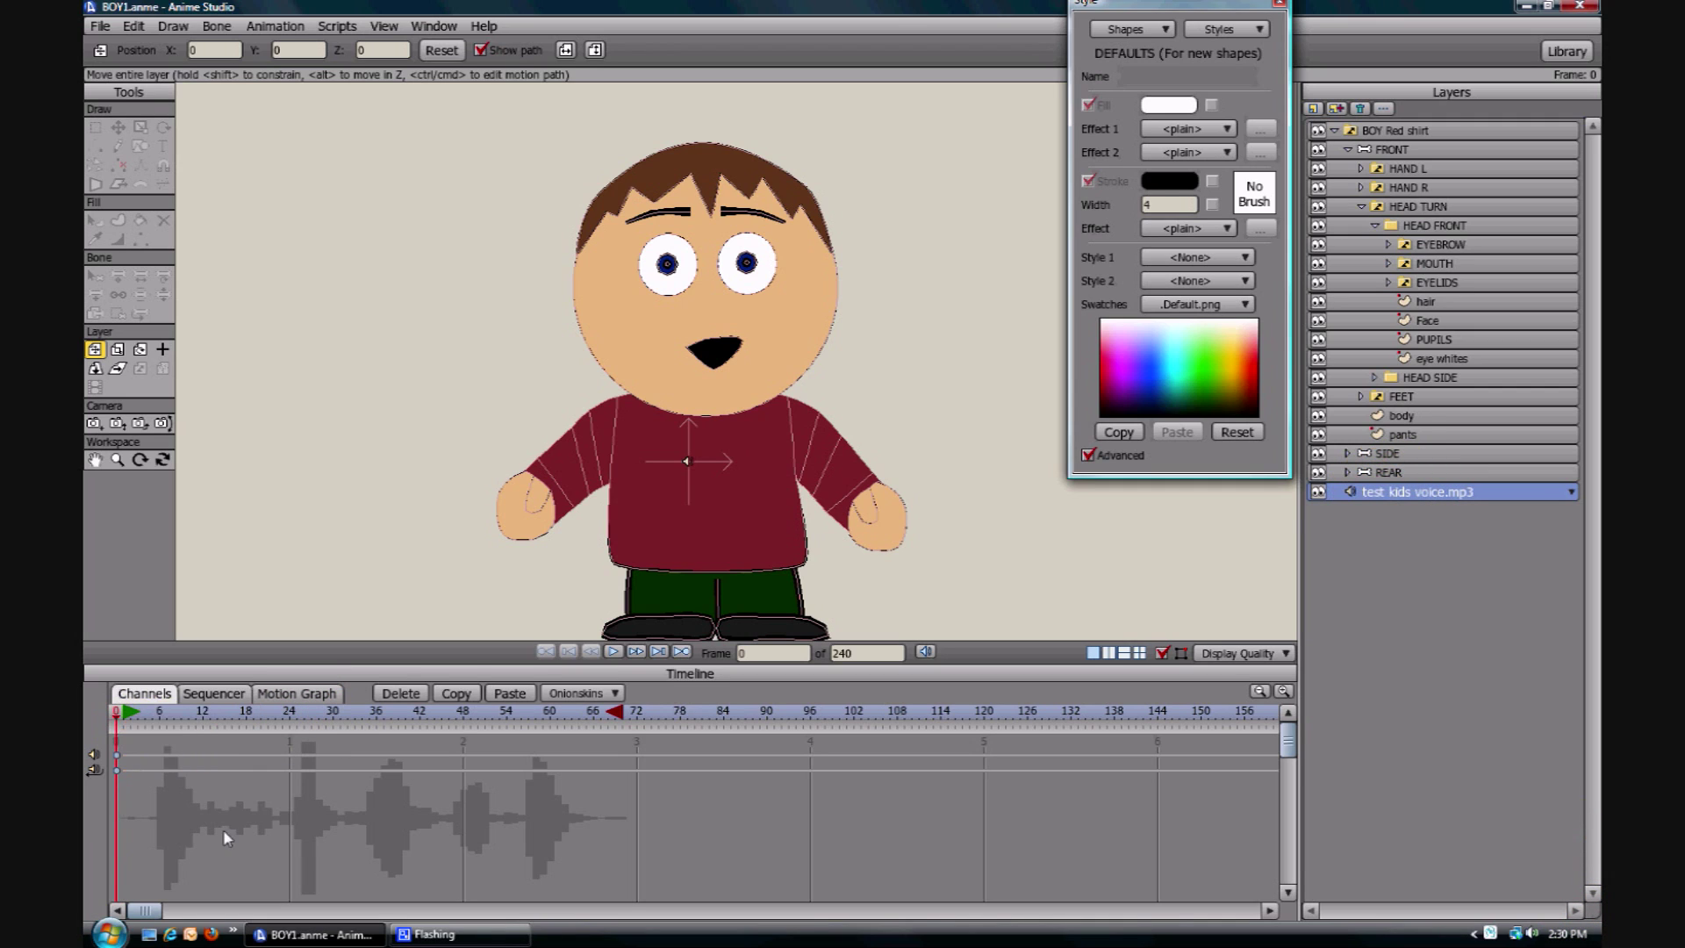
pyautogui.click(383, 766)
pyautogui.moveTo(586, 764); pyautogui.dragTo(119, 720)
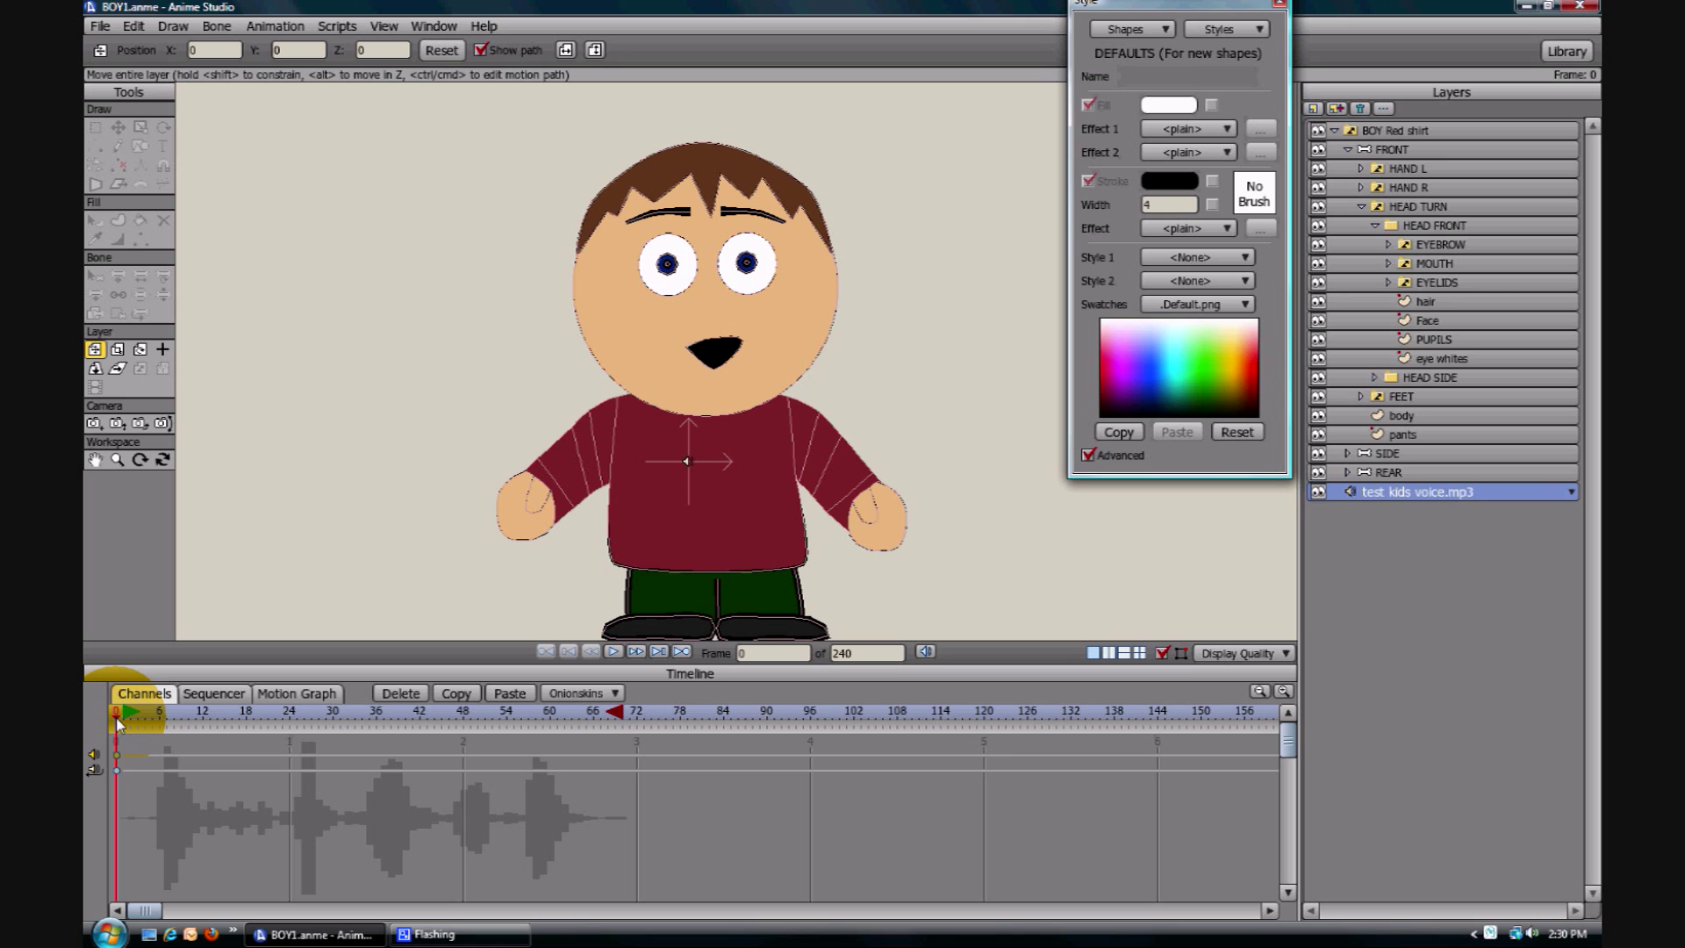
pyautogui.moveTo(117, 718)
pyautogui.mouseDown()
pyautogui.moveTo(552, 757)
pyautogui.moveTo(117, 729)
pyautogui.mouseUp()
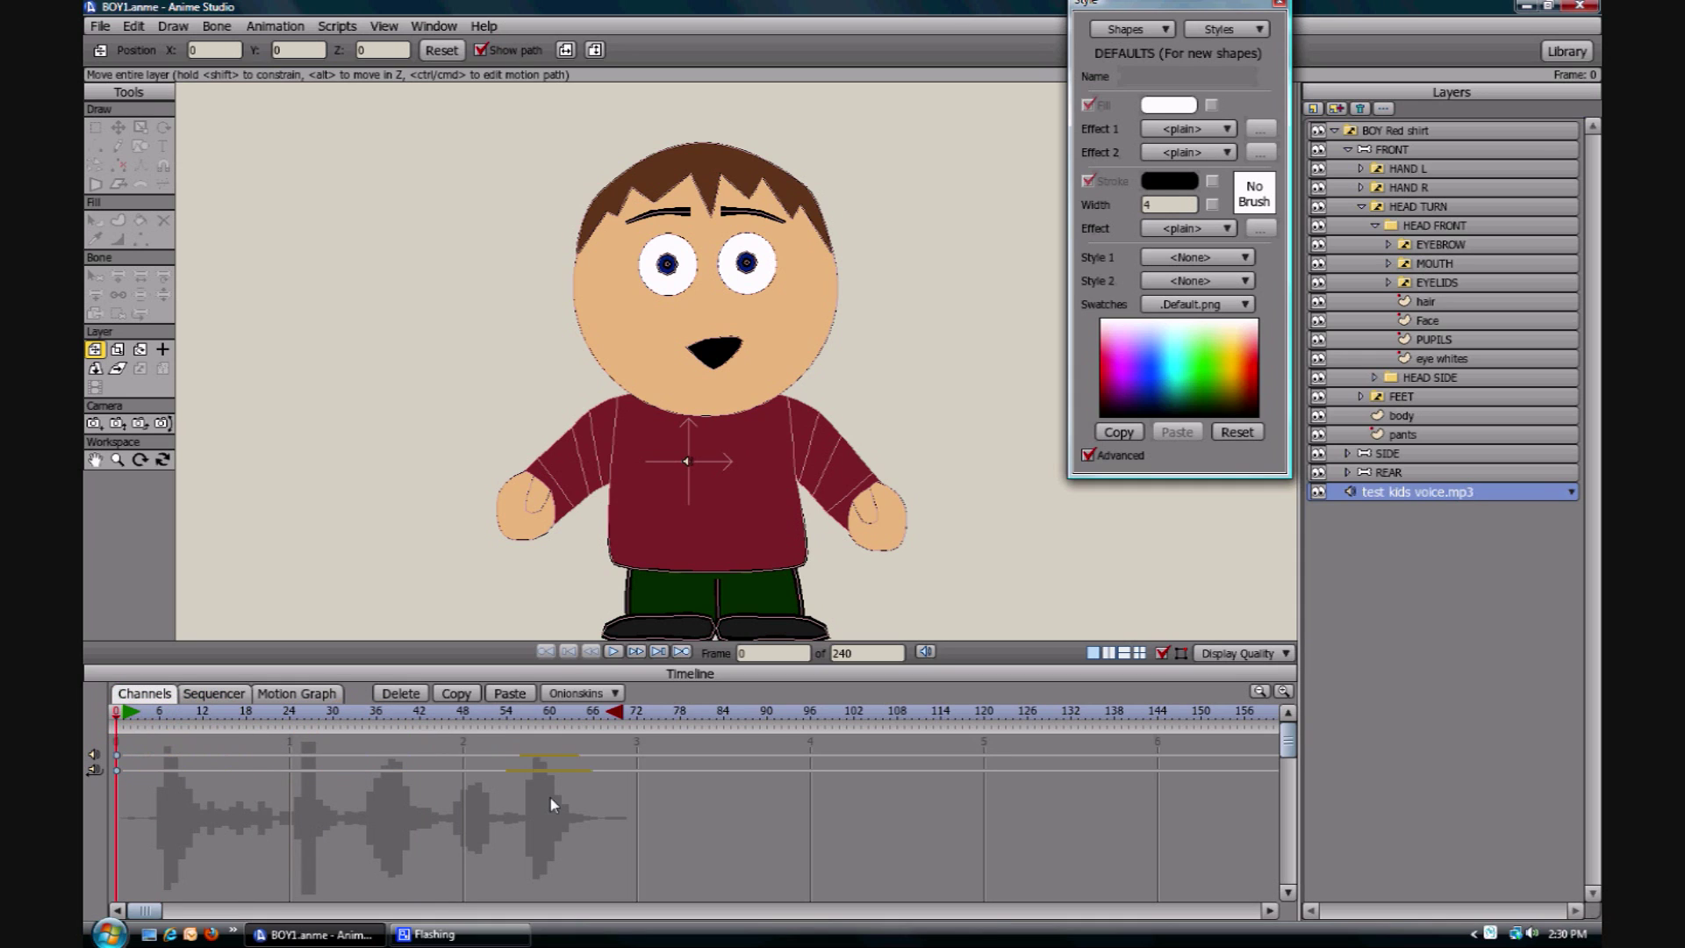
pyautogui.click(1453, 492)
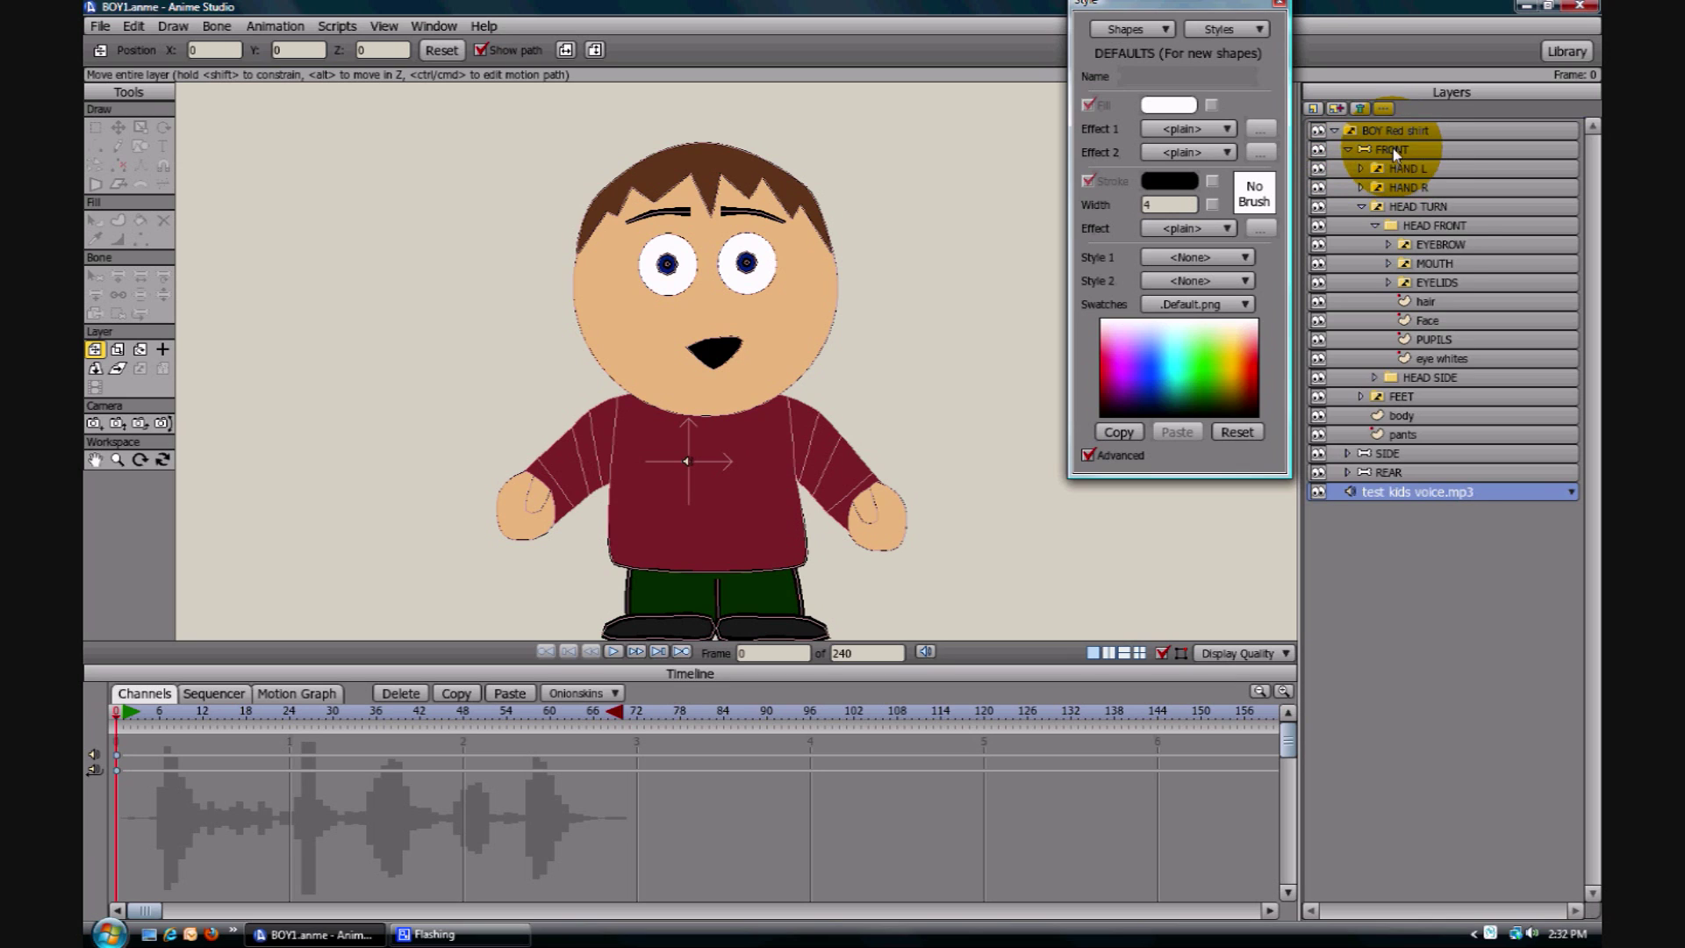
# Set the MOUTH switch layer's audio sync source to test kids voice.mp3 in its layer settings
pyautogui.doubleClick(1424, 265)
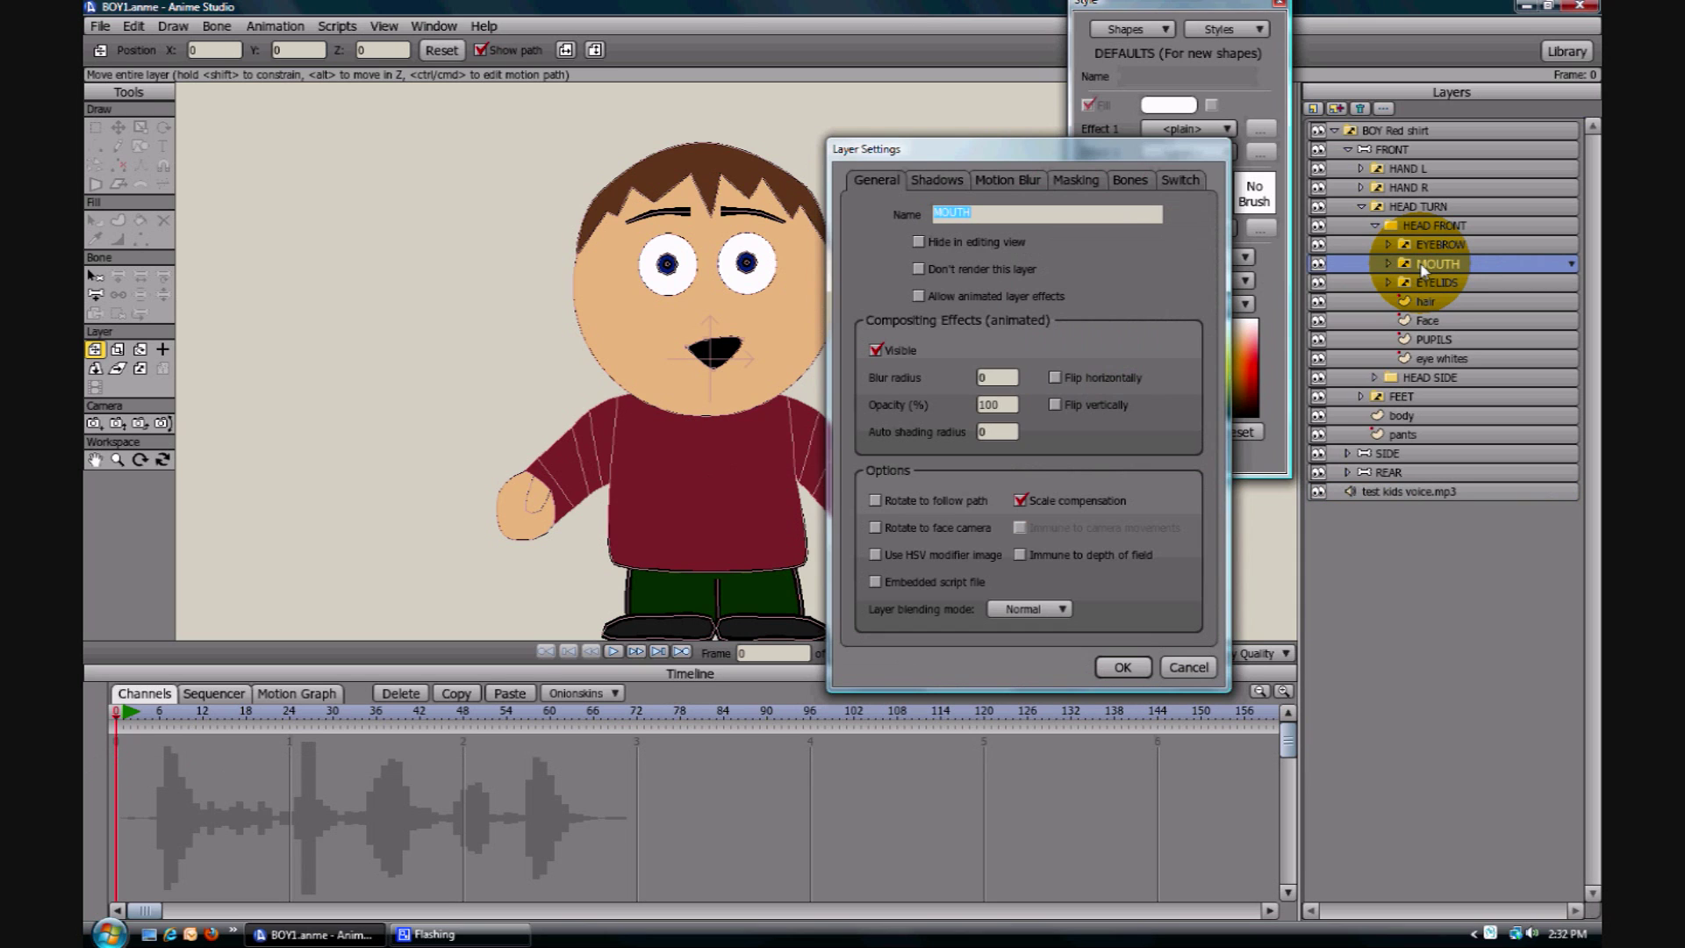
pyautogui.click(1176, 185)
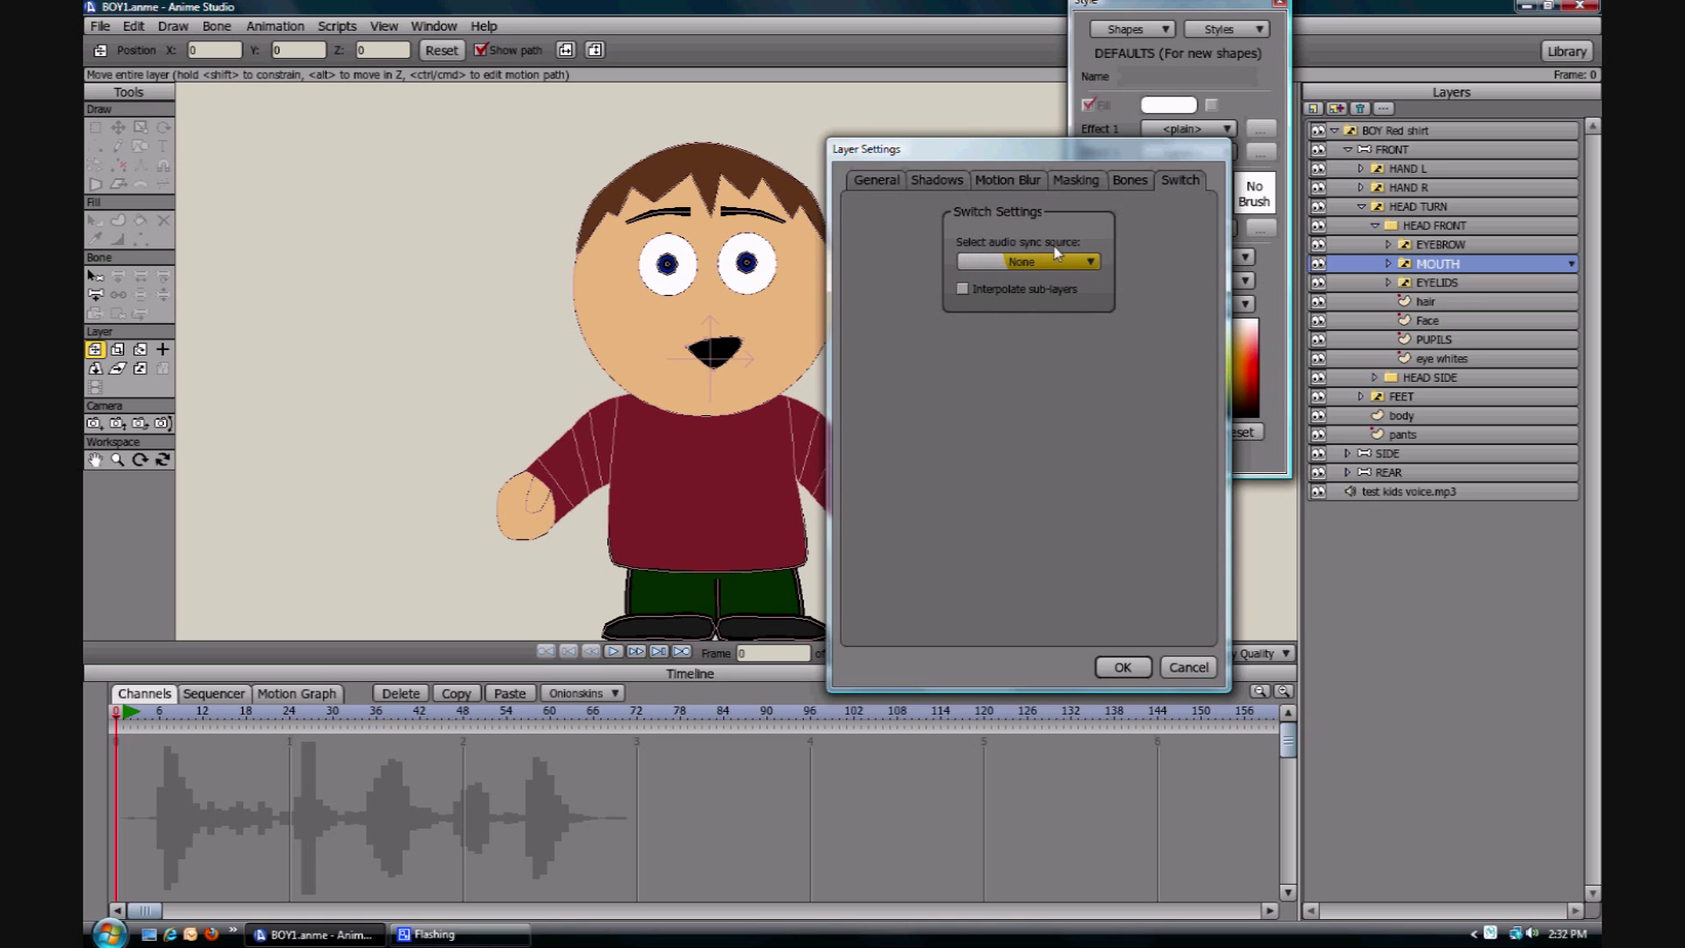
pyautogui.click(1092, 261)
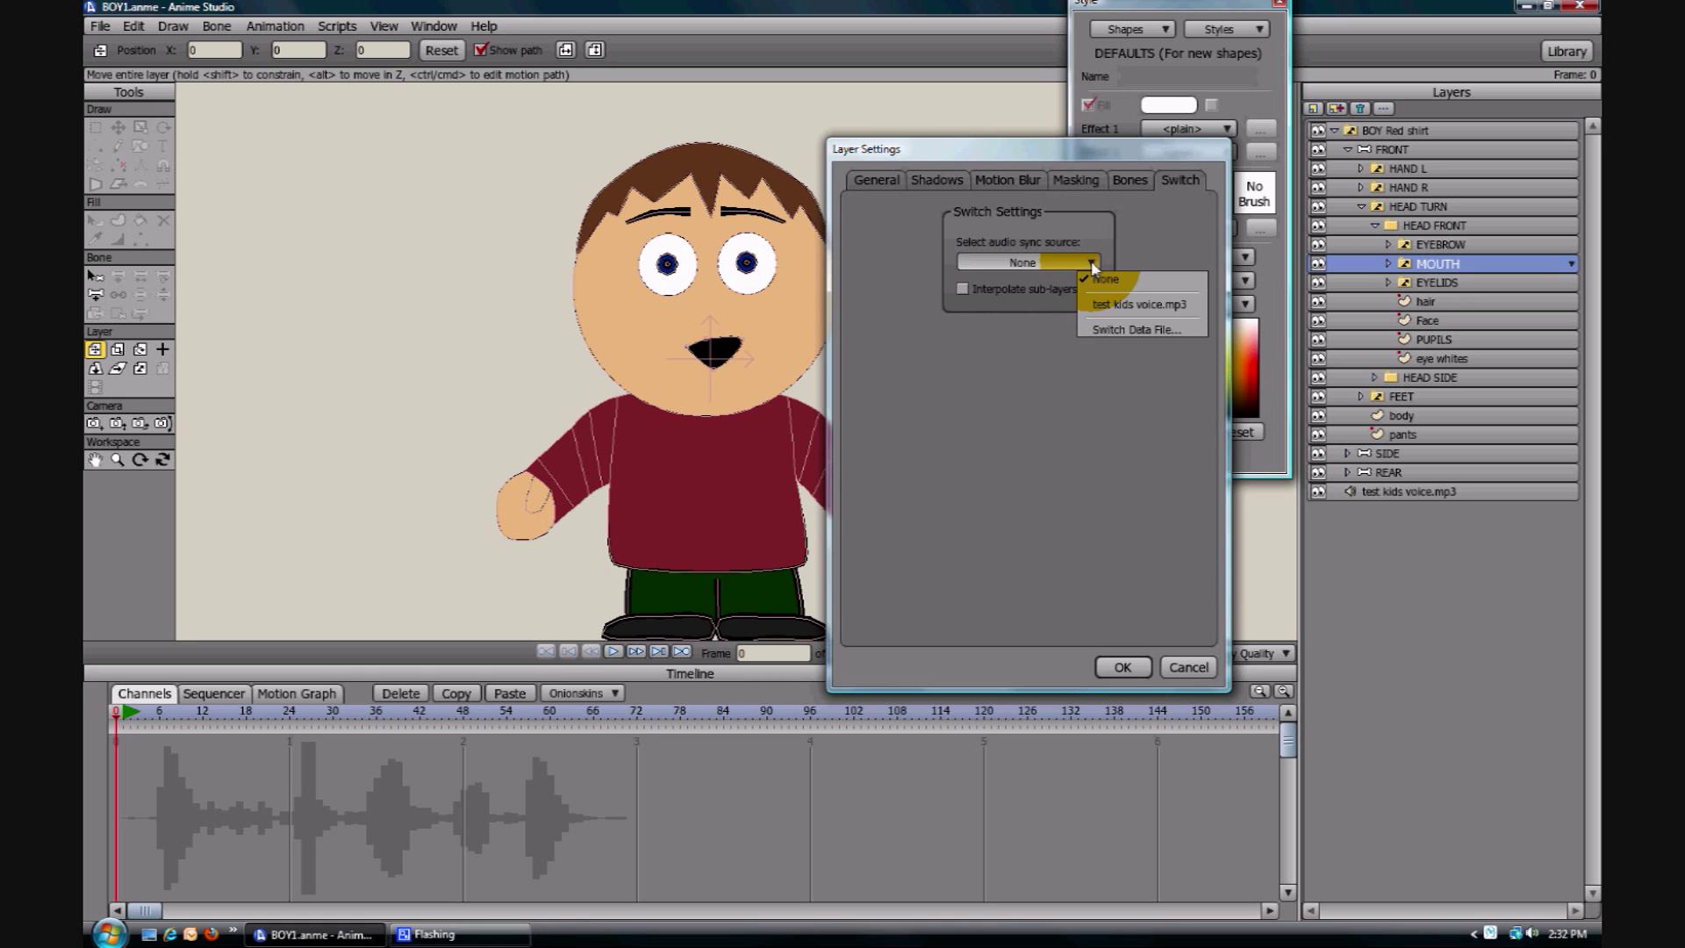
pyautogui.click(1119, 307)
pyautogui.click(1121, 669)
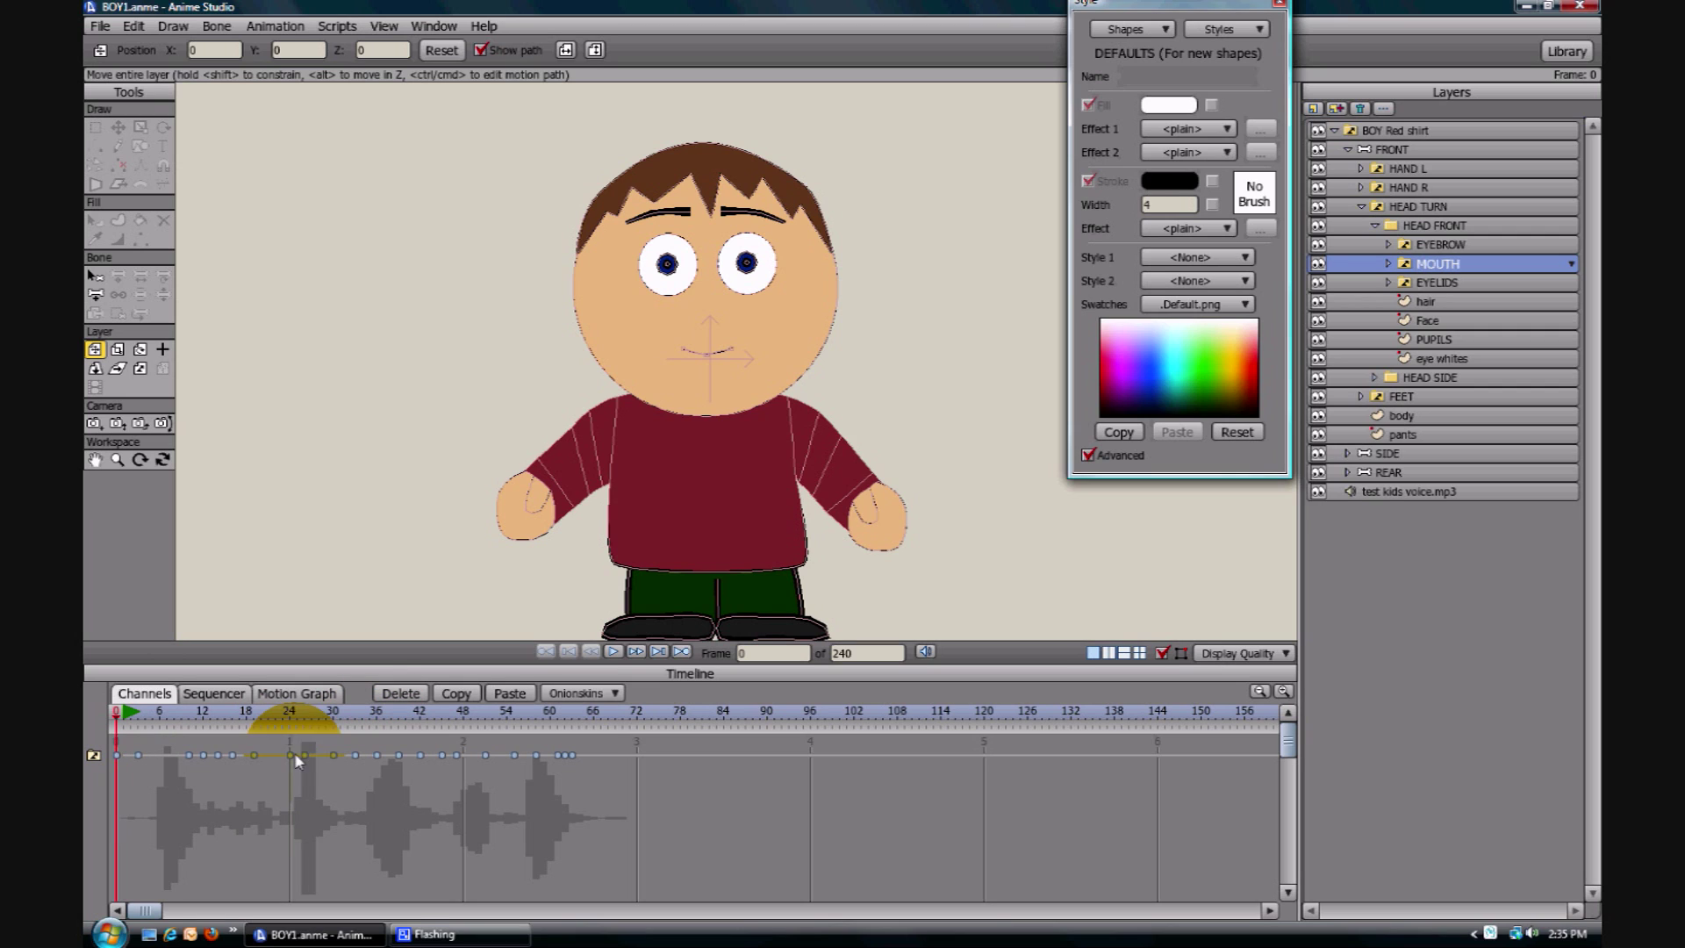
pyautogui.moveTo(411, 744); pyautogui.dragTo(369, 766)
pyautogui.click(386, 804)
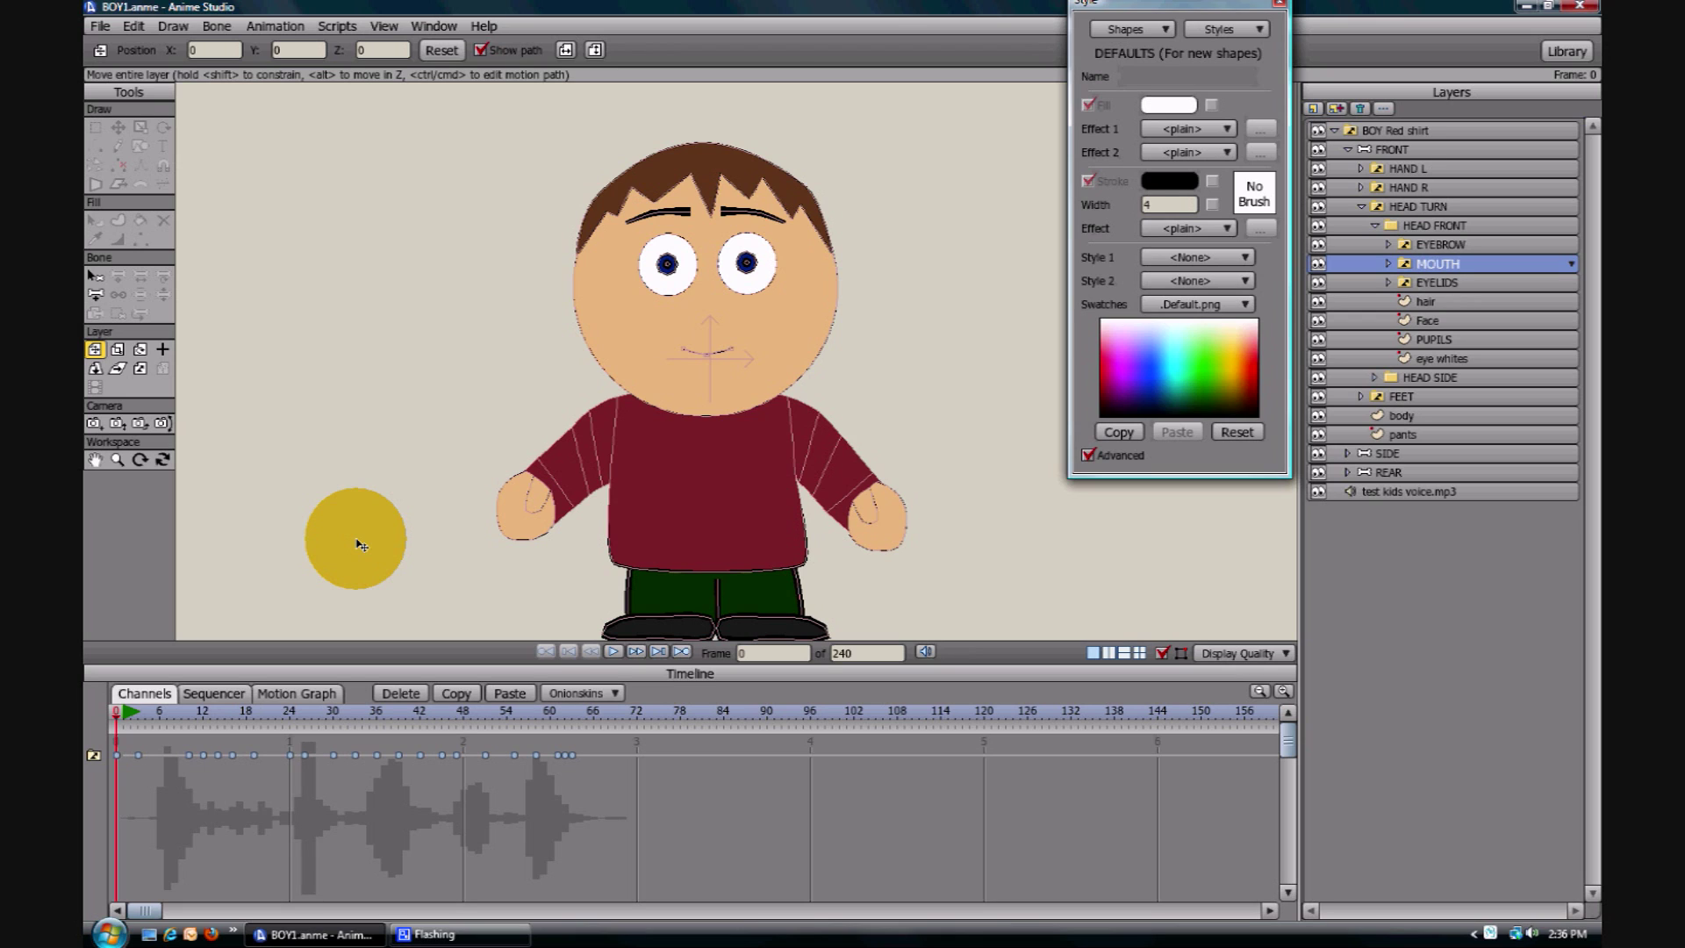
pyautogui.moveTo(360, 545); pyautogui.dragTo(725, 336)
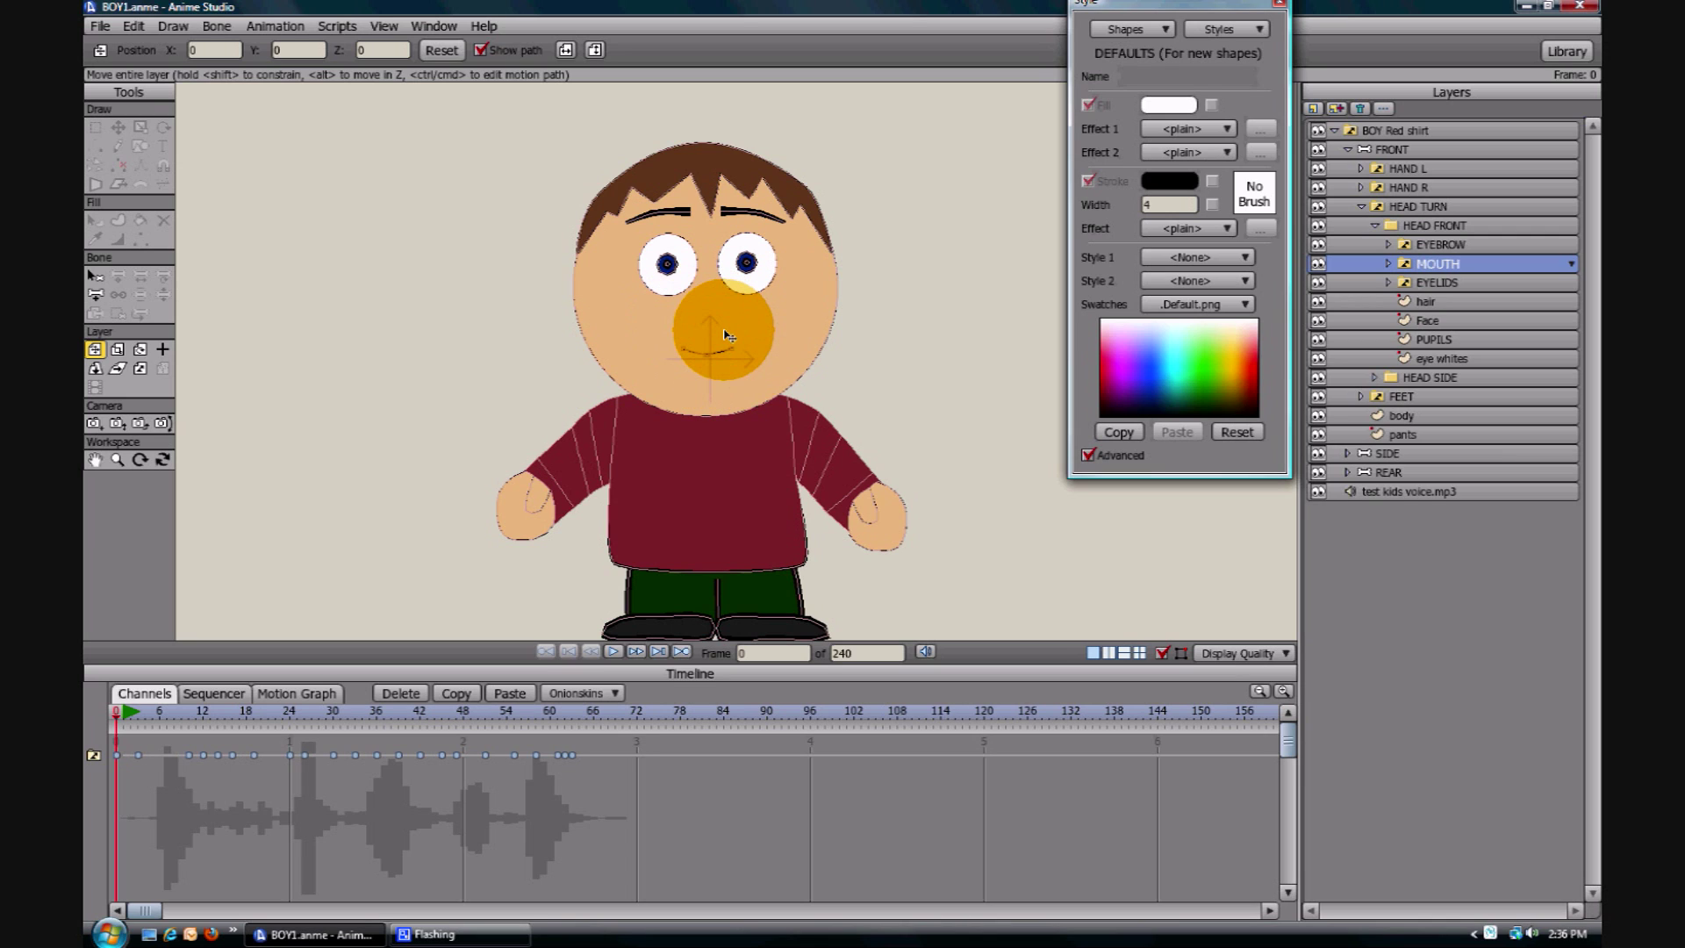
# Expand the MOUTH group and examine the L and LLLLL mouth shapes up close on the character
pyautogui.click(1392, 264)
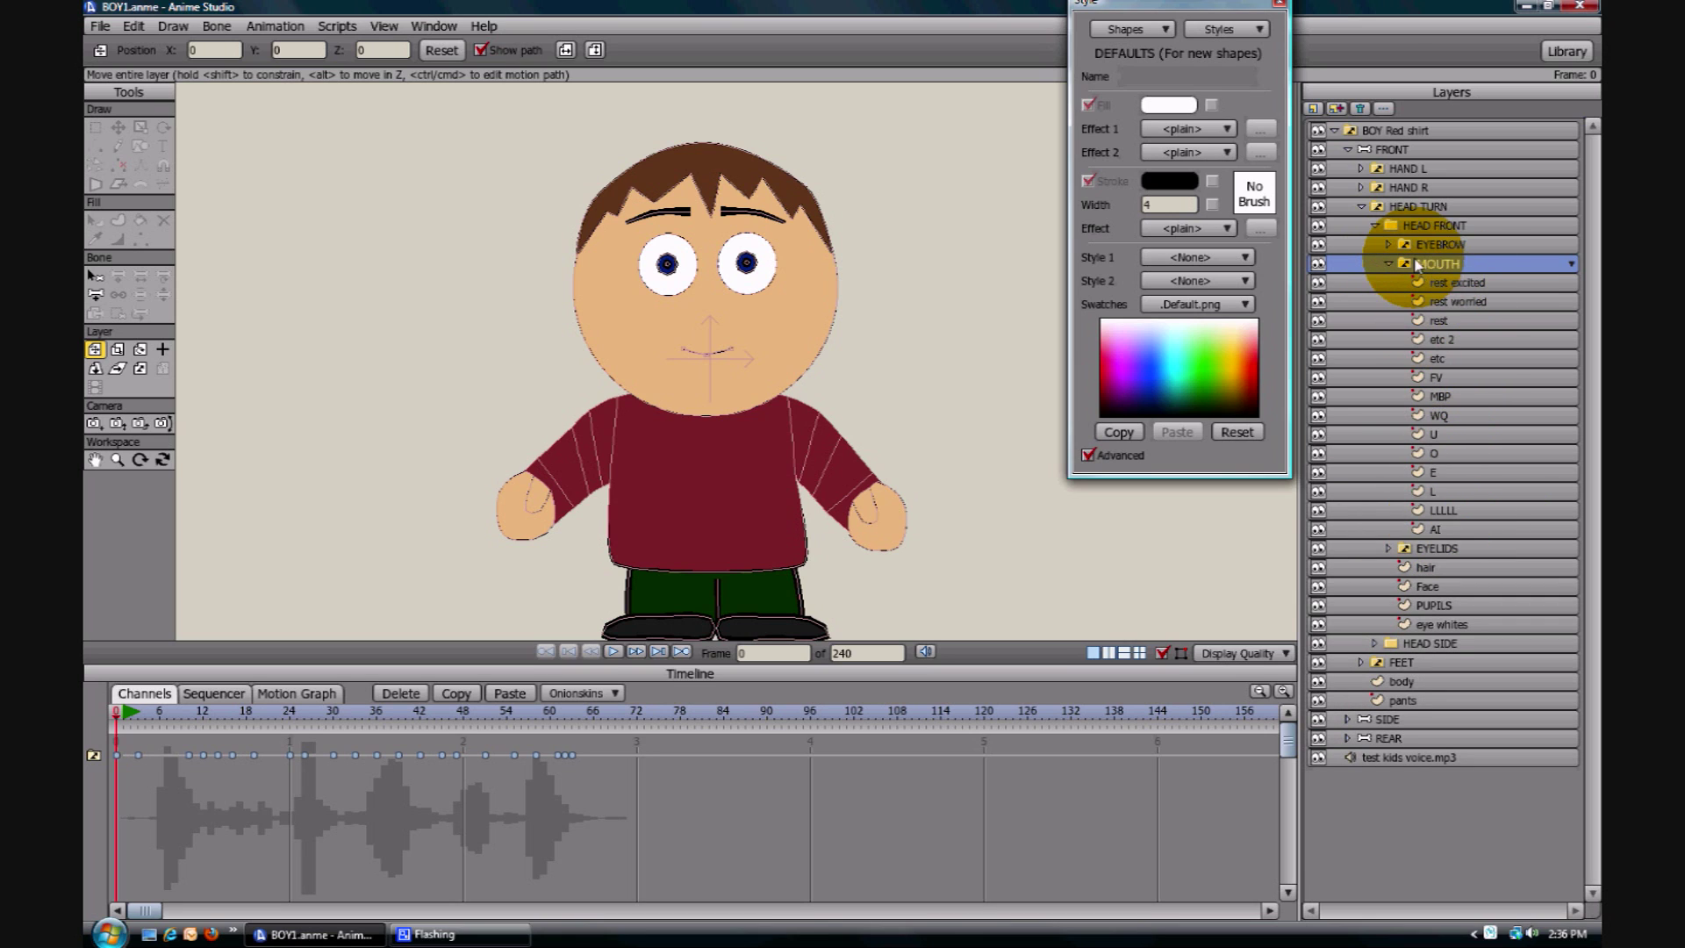
pyautogui.click(1390, 264)
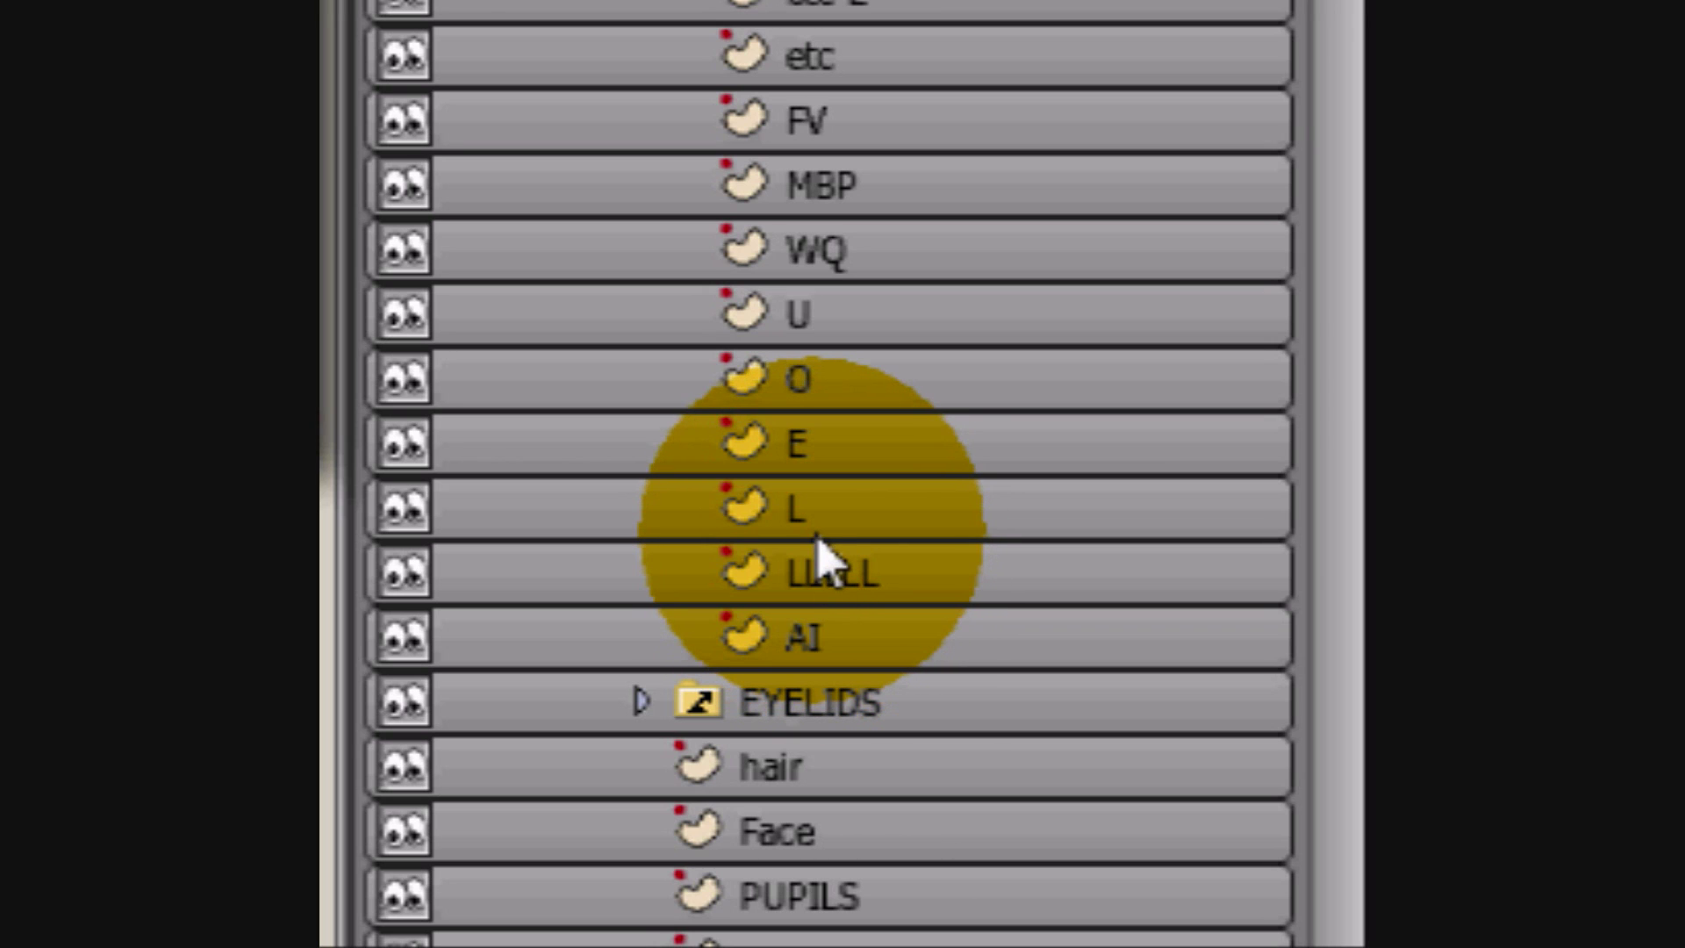
pyautogui.click(818, 522)
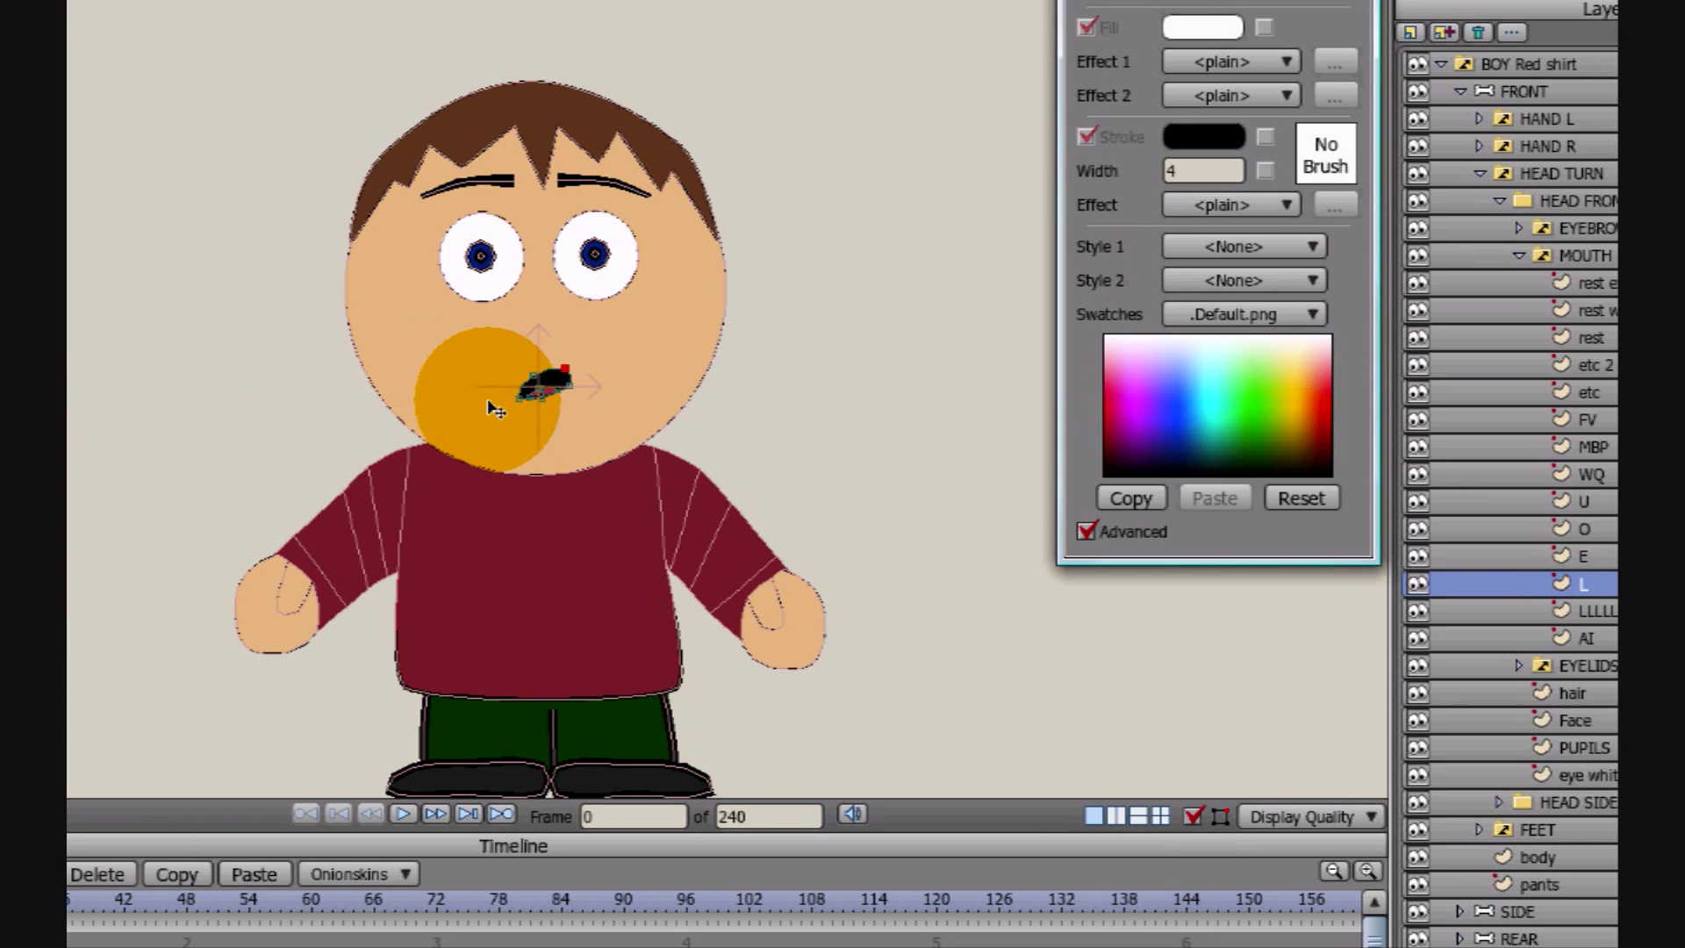
pyautogui.scroll(3, 581, 406)
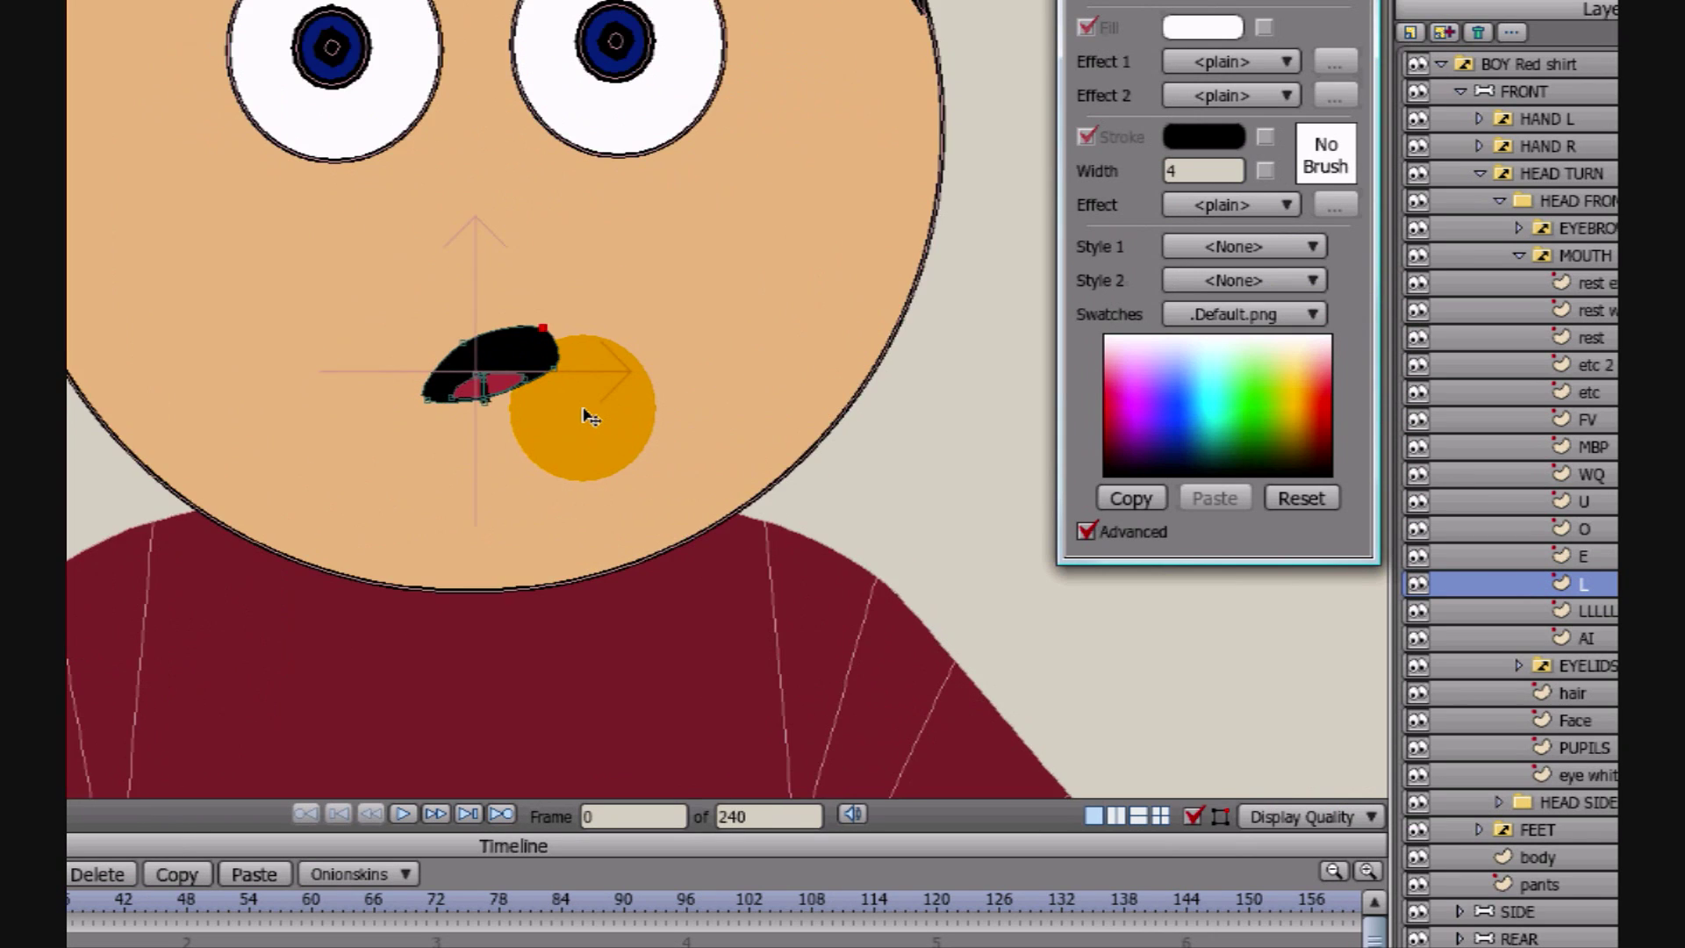
pyautogui.scroll(3, 591, 418)
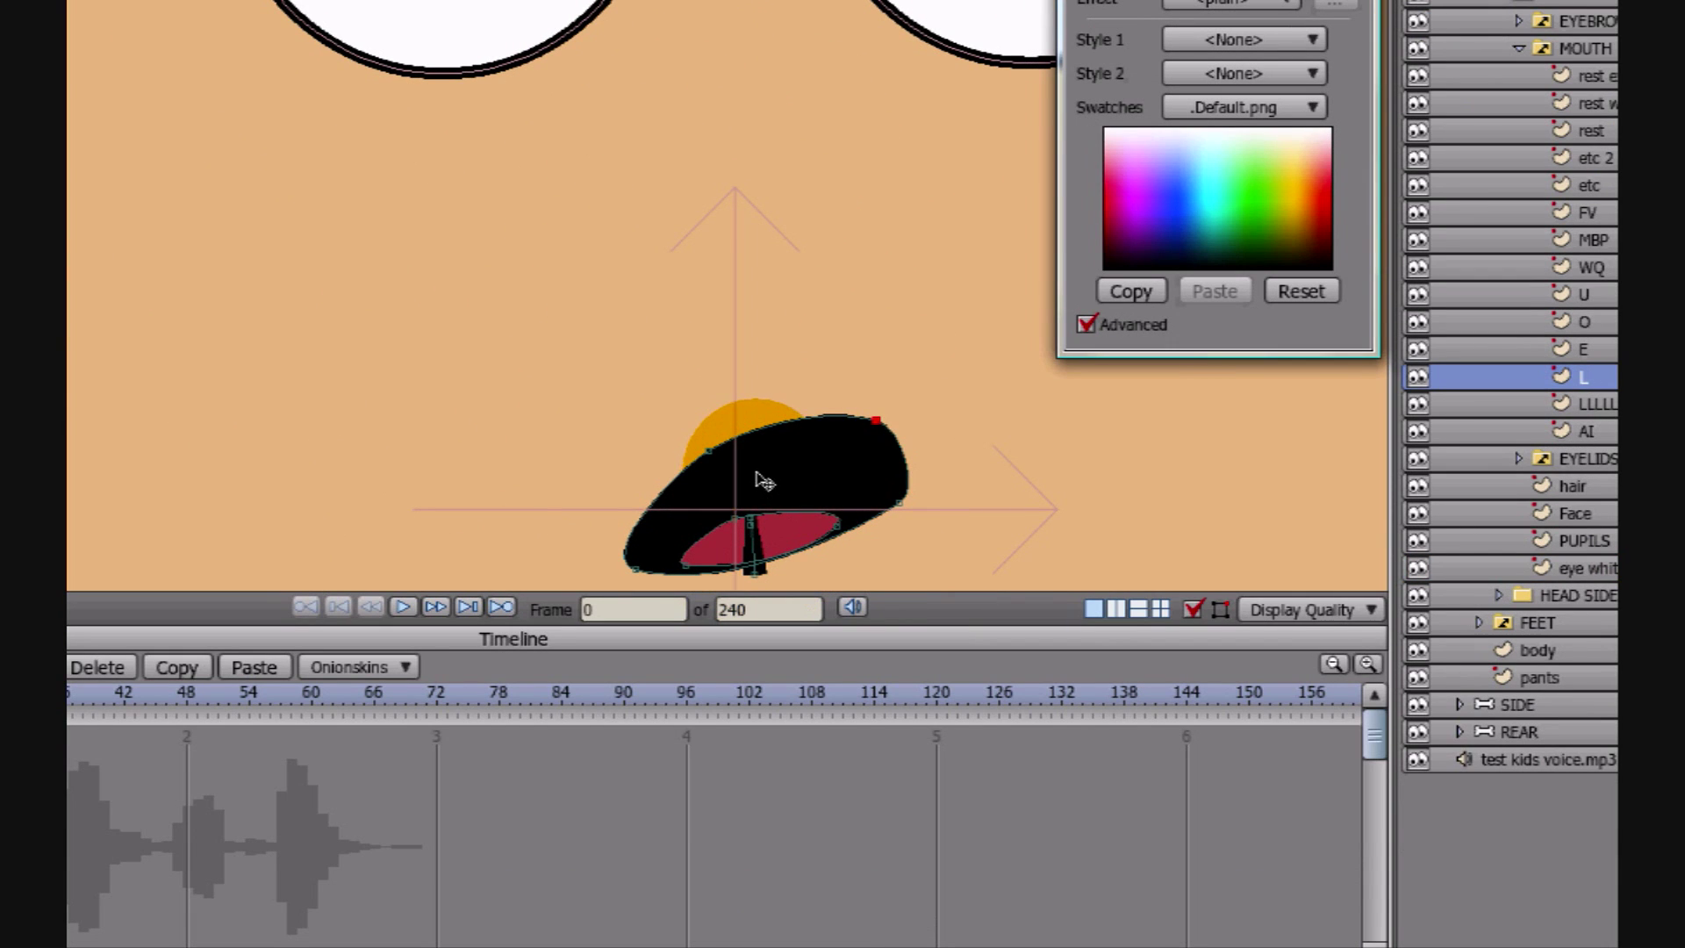
pyautogui.scroll(-5, 764, 481)
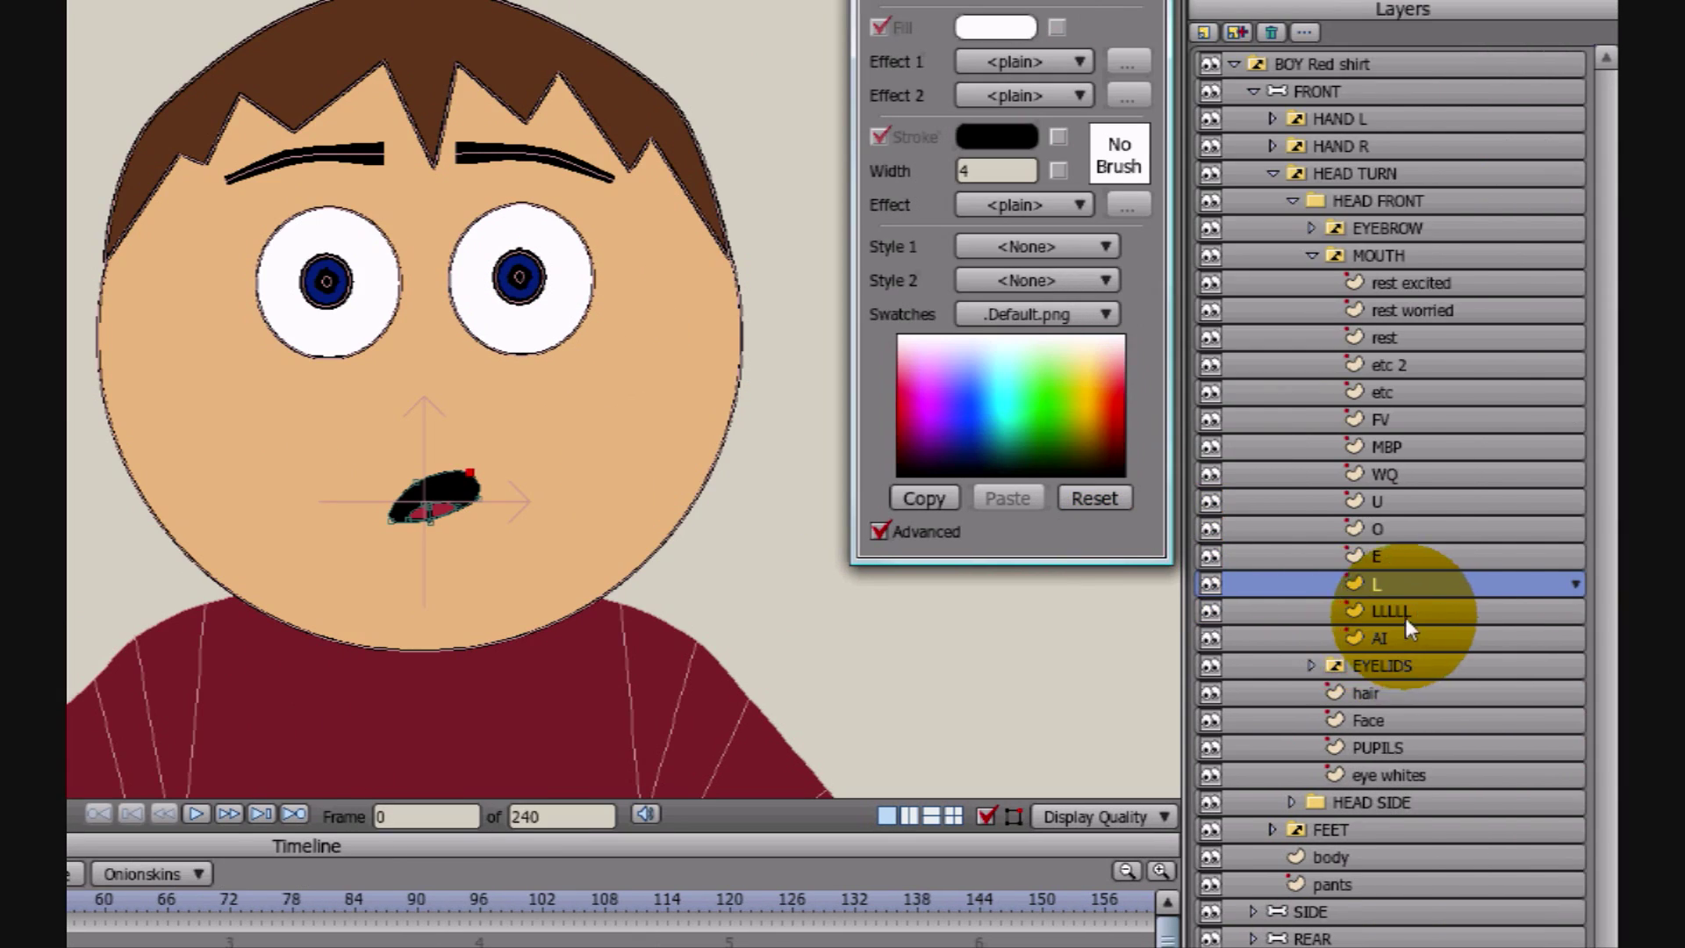
pyautogui.click(1413, 613)
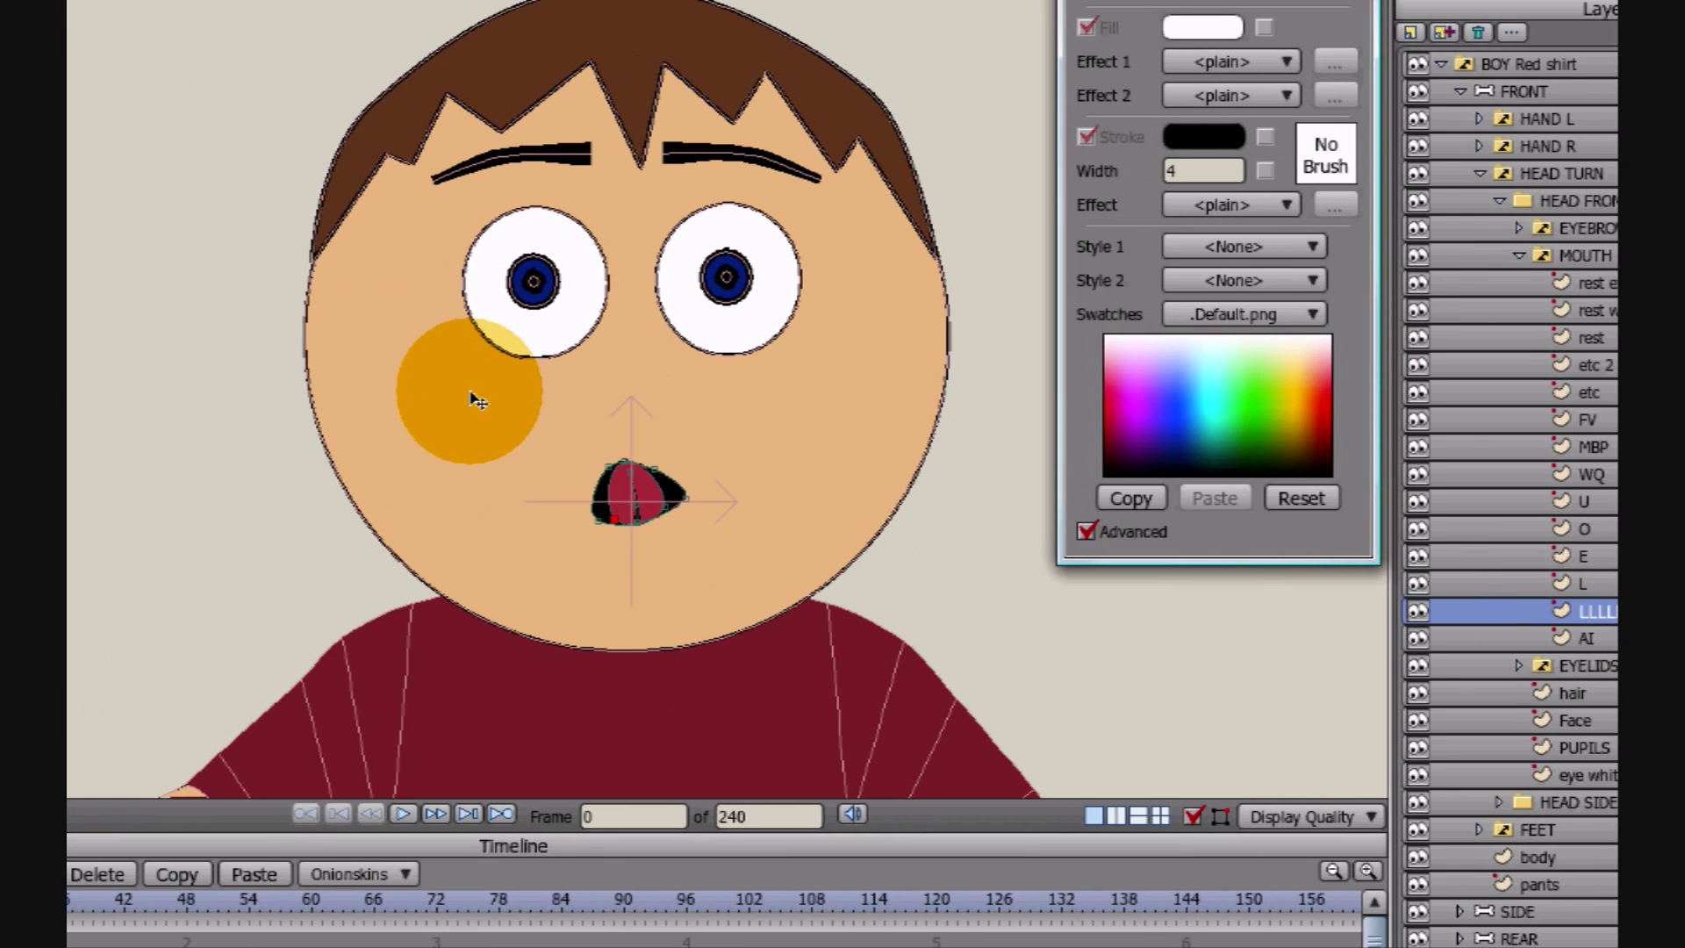
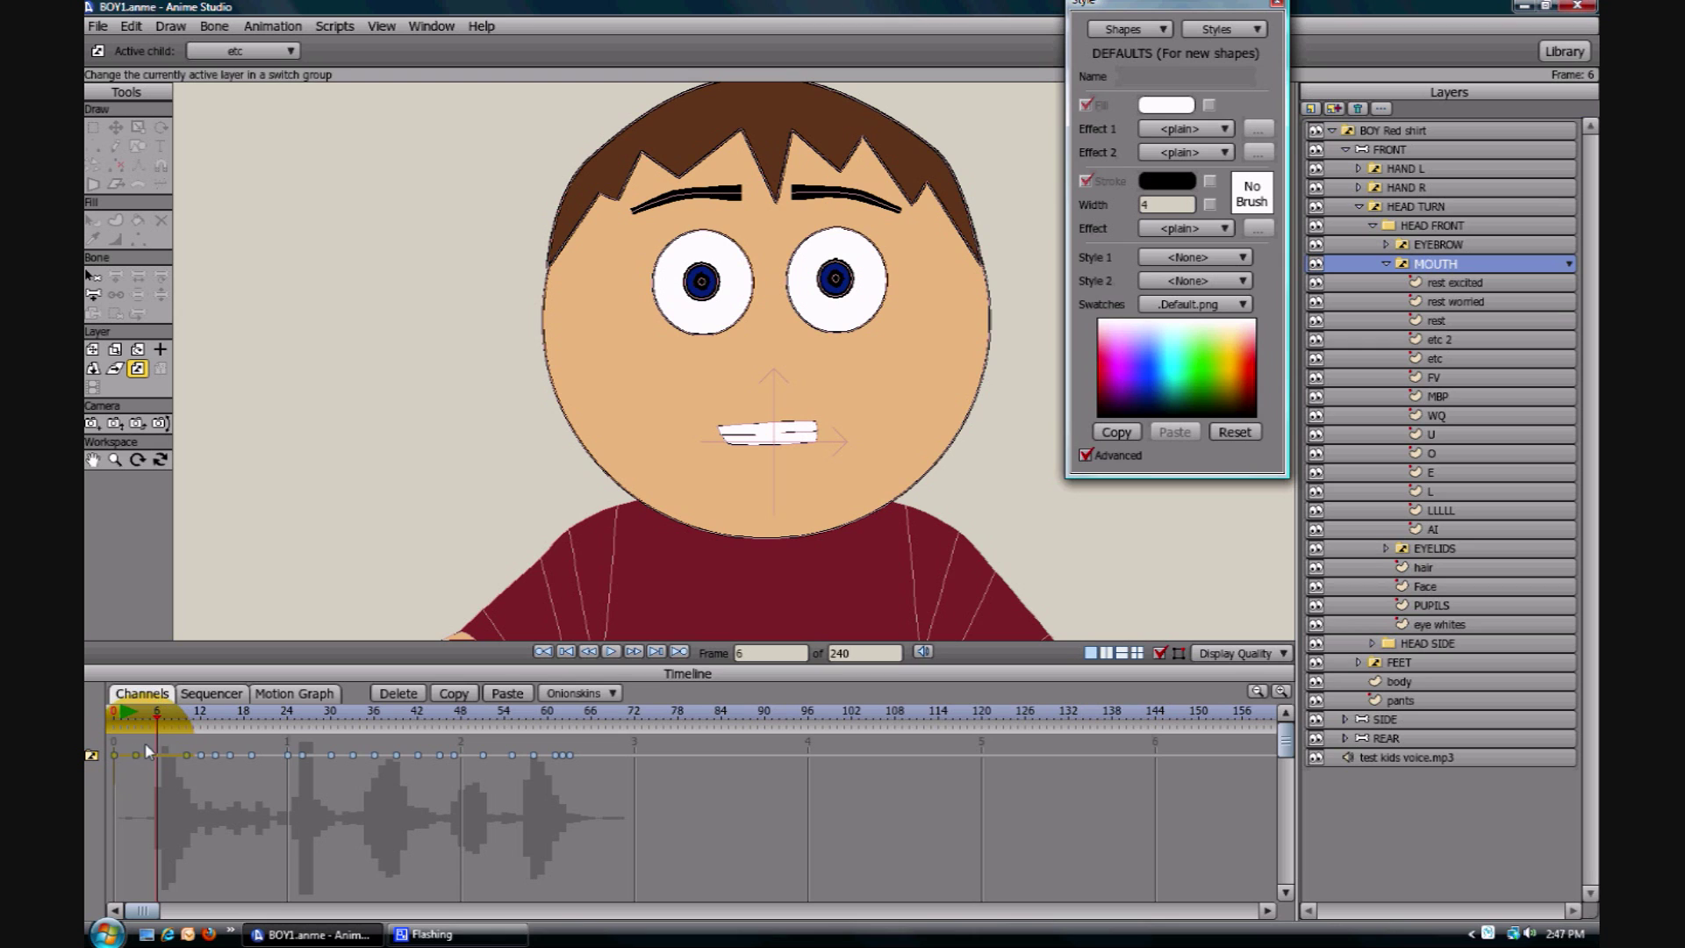
# Delete all the MOUTH layer's switch keyframes that come after frame 6
pyautogui.moveTo(150, 743); pyautogui.dragTo(636, 859)
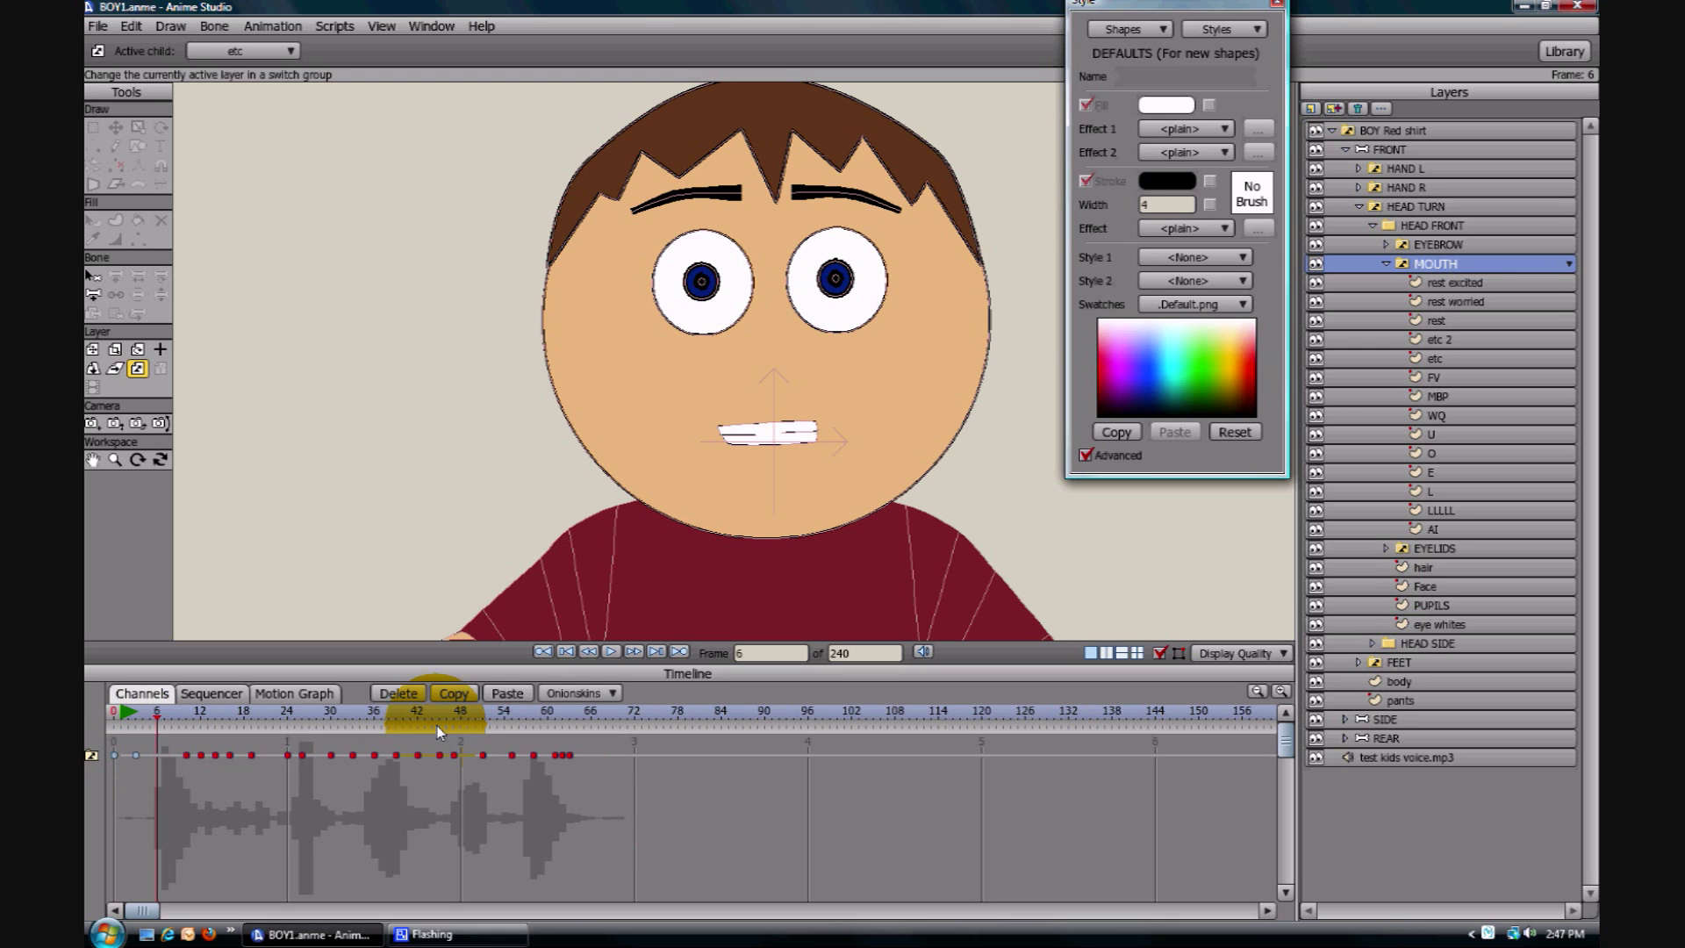
pyautogui.click(409, 694)
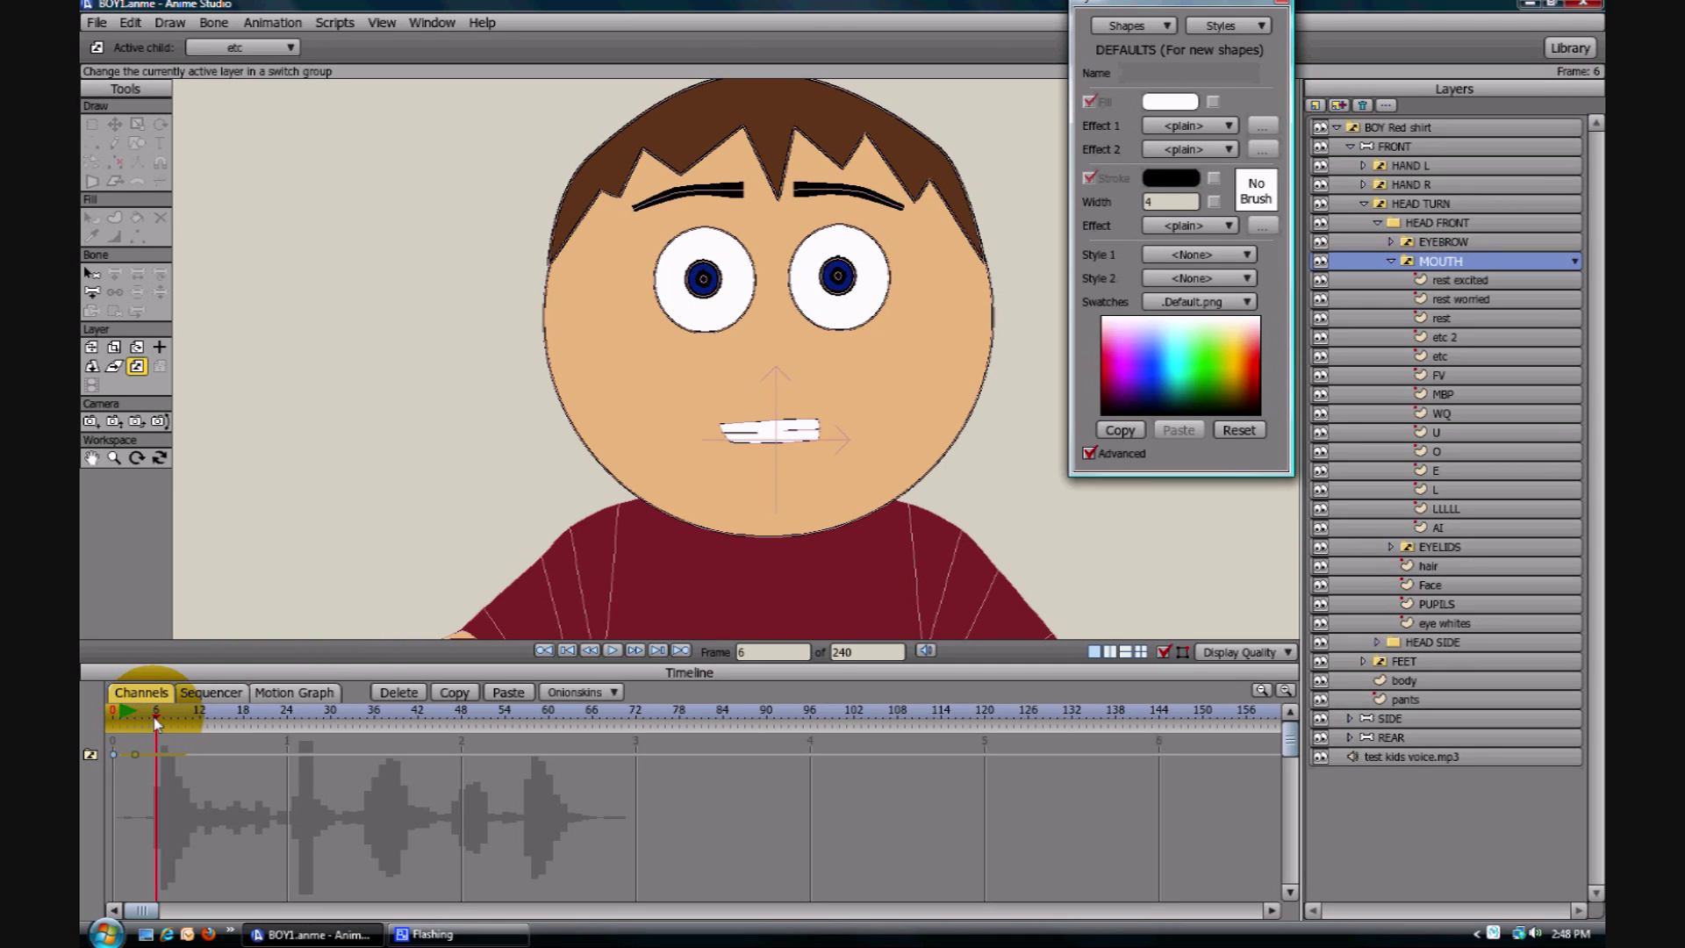
# Switch the MOUTH layer's active shape to etc 2 at frame 6 and back to etc at frame 8
pyautogui.moveTo(154, 716)
pyautogui.mouseDown()
pyautogui.moveTo(172, 722)
pyautogui.moveTo(156, 720)
pyautogui.mouseUp()
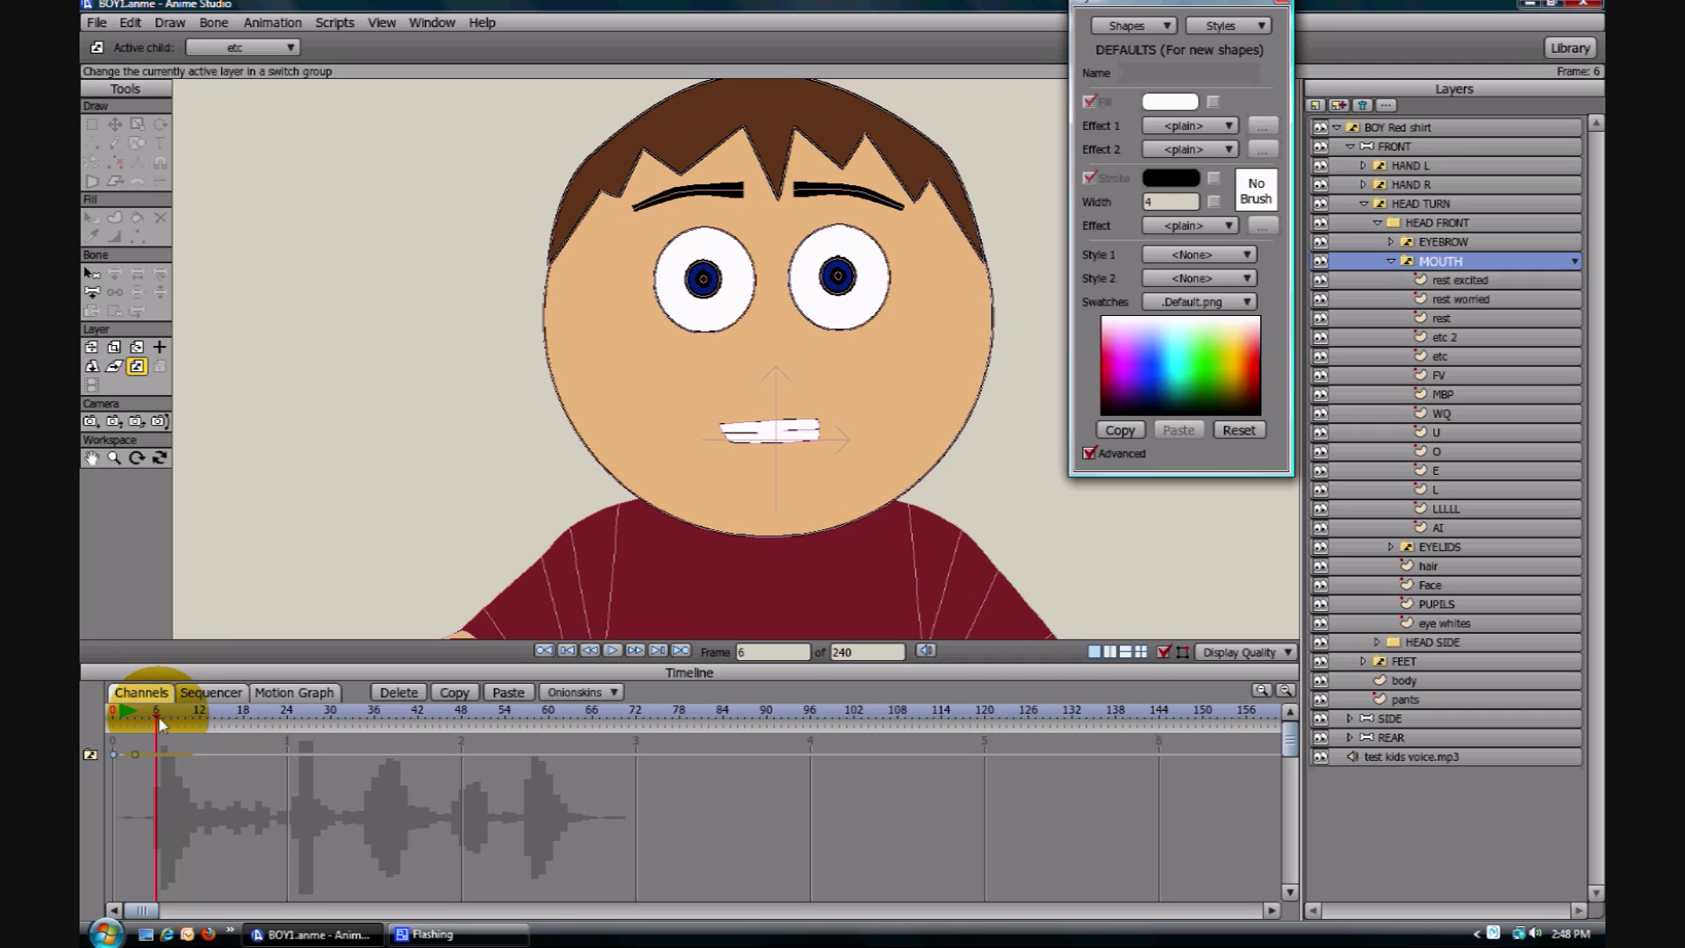
pyautogui.click(292, 48)
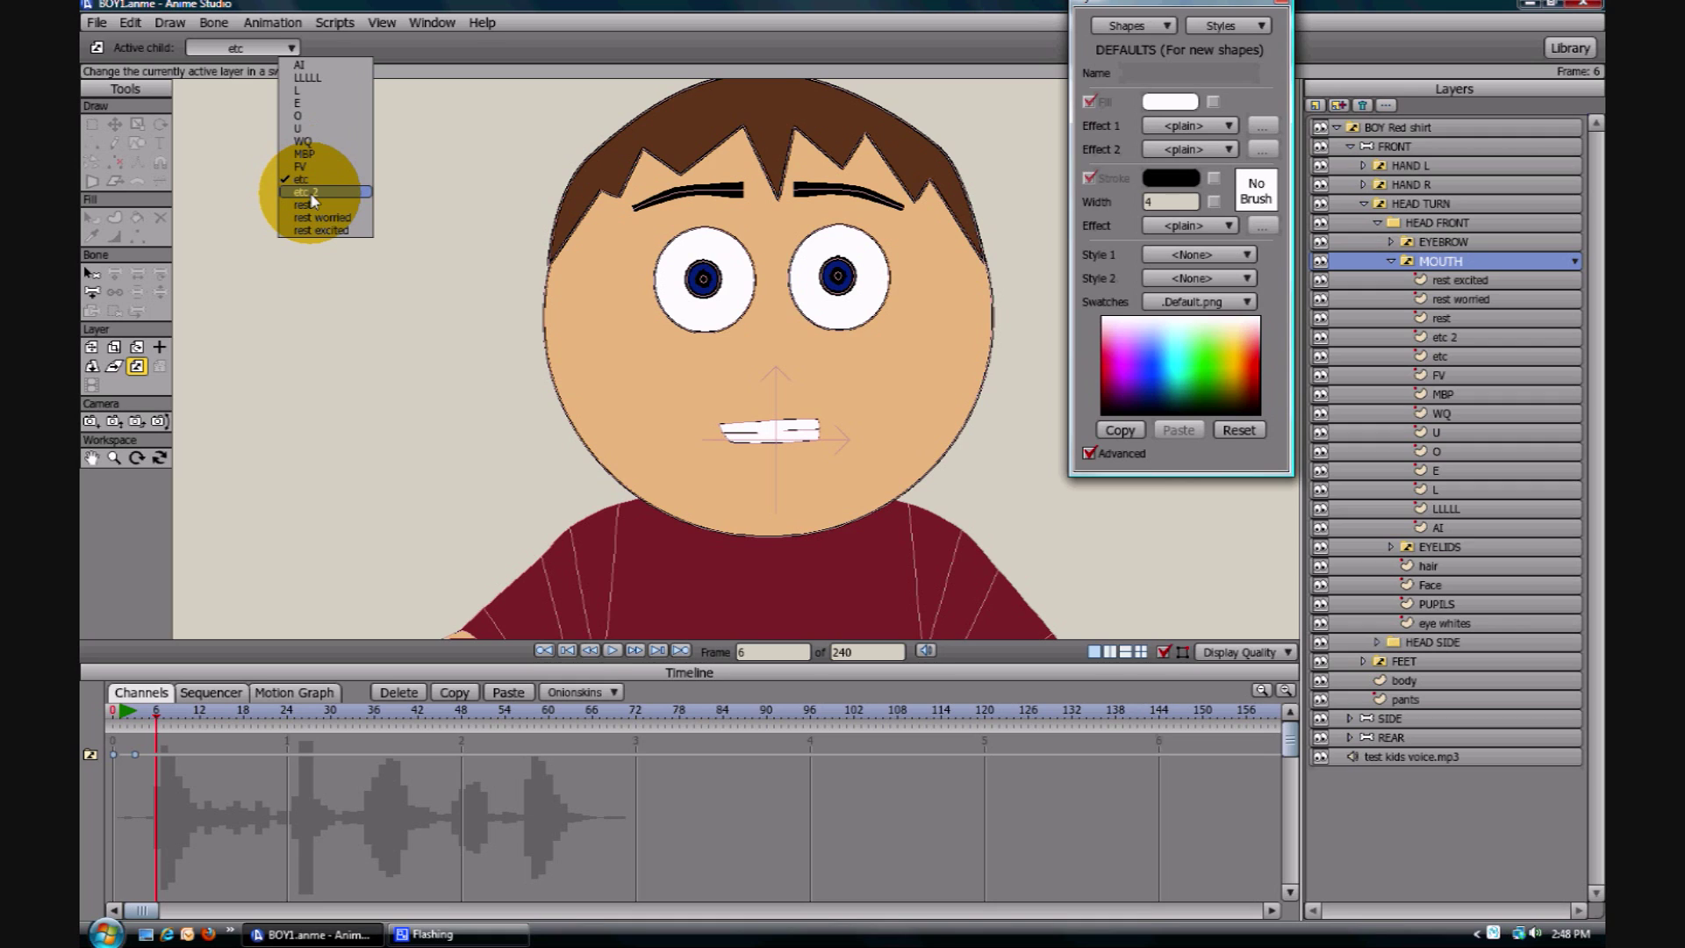
pyautogui.click(308, 191)
pyautogui.click(166, 721)
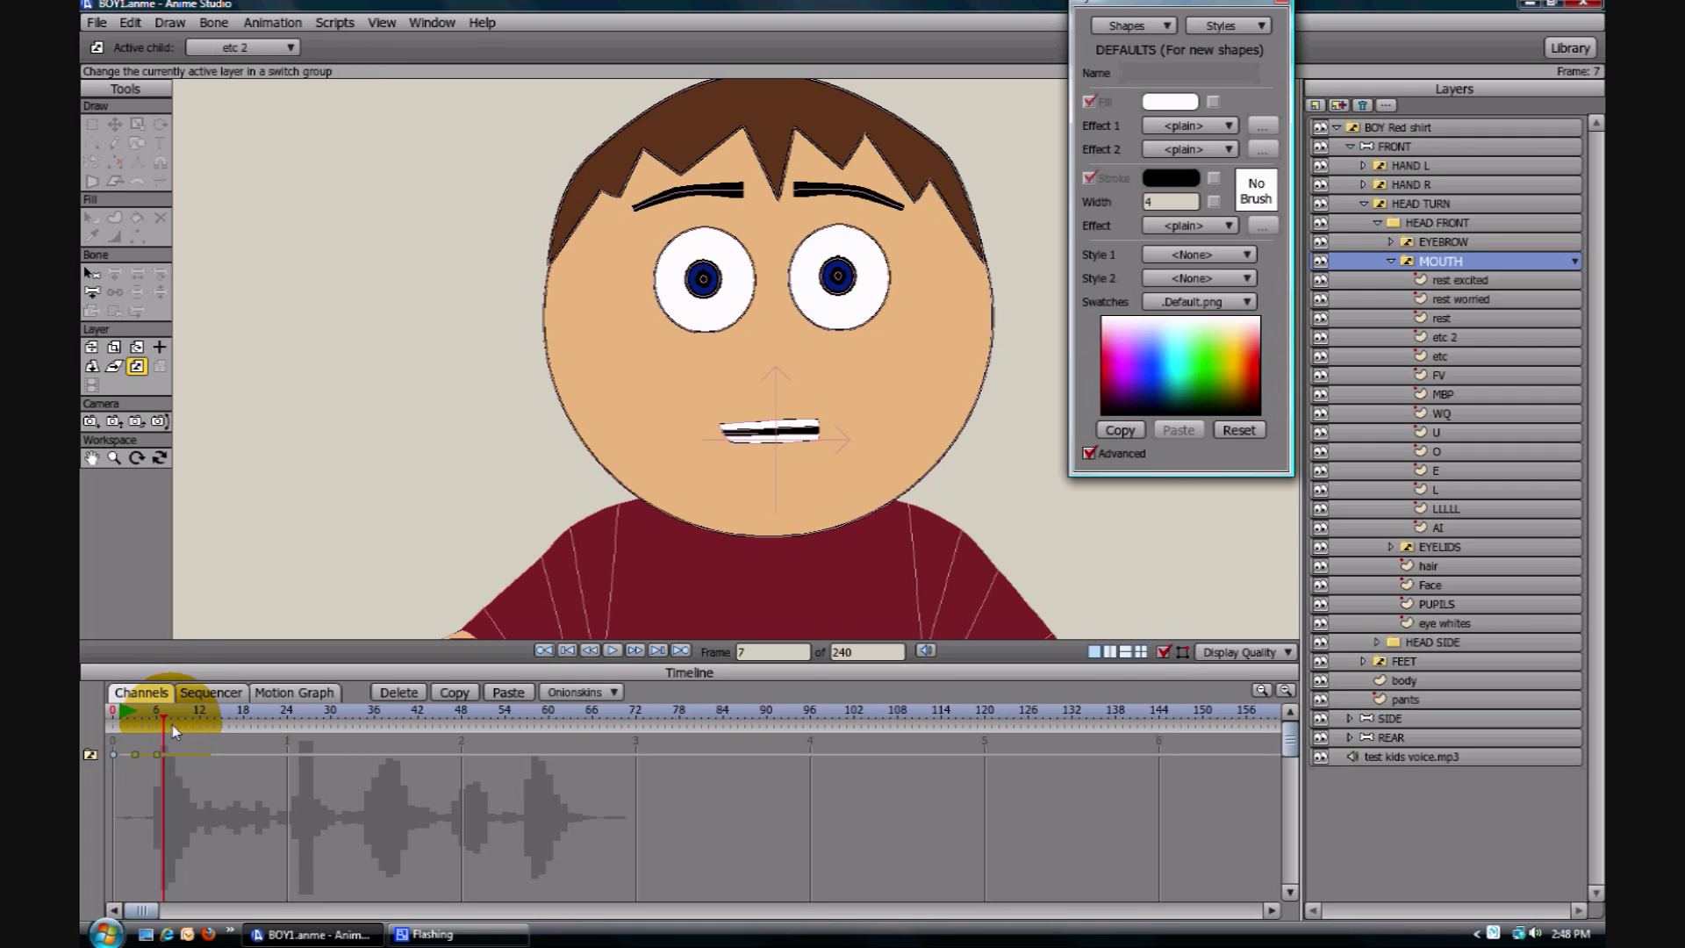
pyautogui.click(172, 723)
pyautogui.click(285, 48)
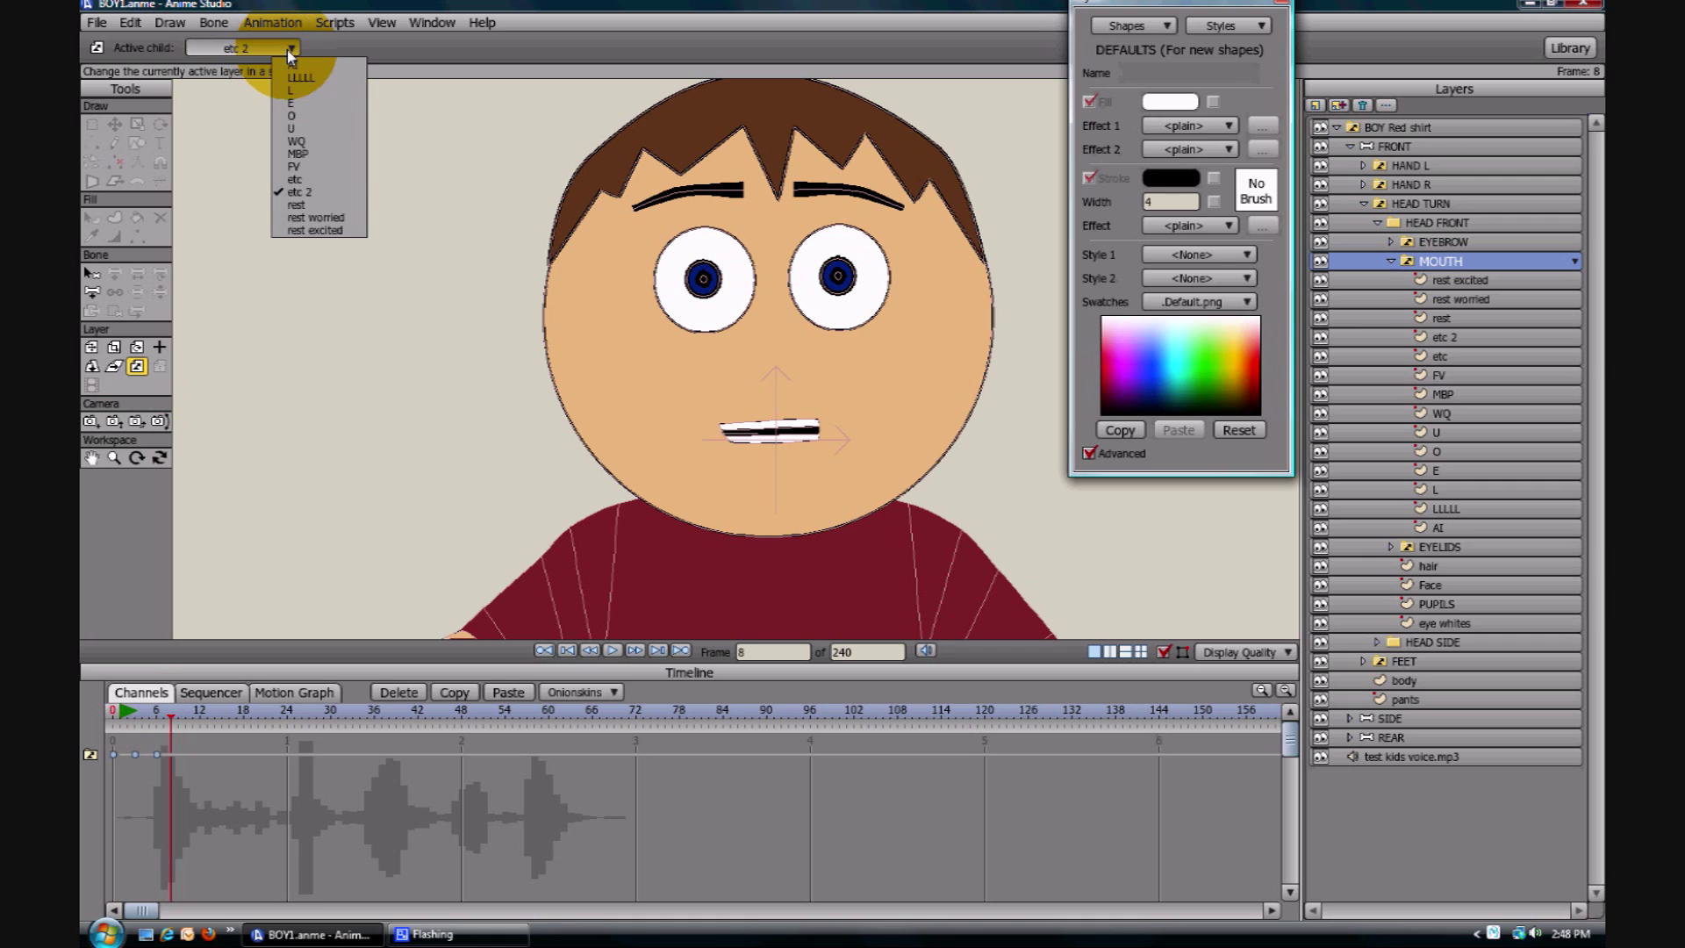
pyautogui.click(298, 179)
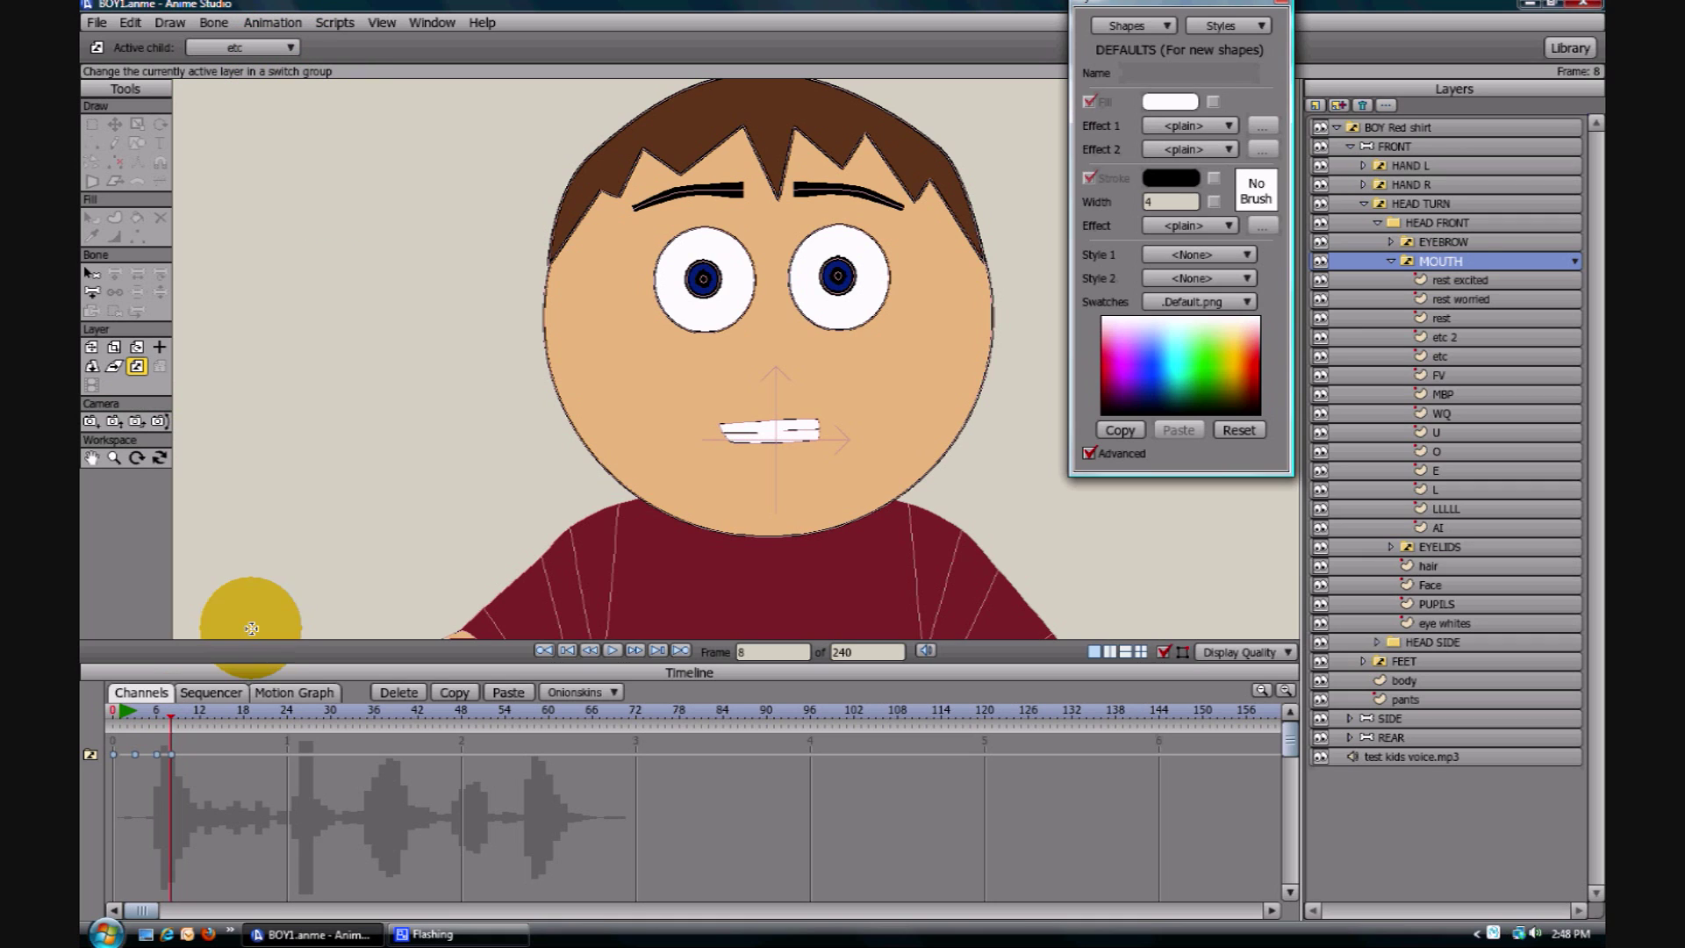
# Switch the MOUTH layer's active shape to etc 2 at frame 10
pyautogui.click(178, 721)
pyautogui.click(185, 722)
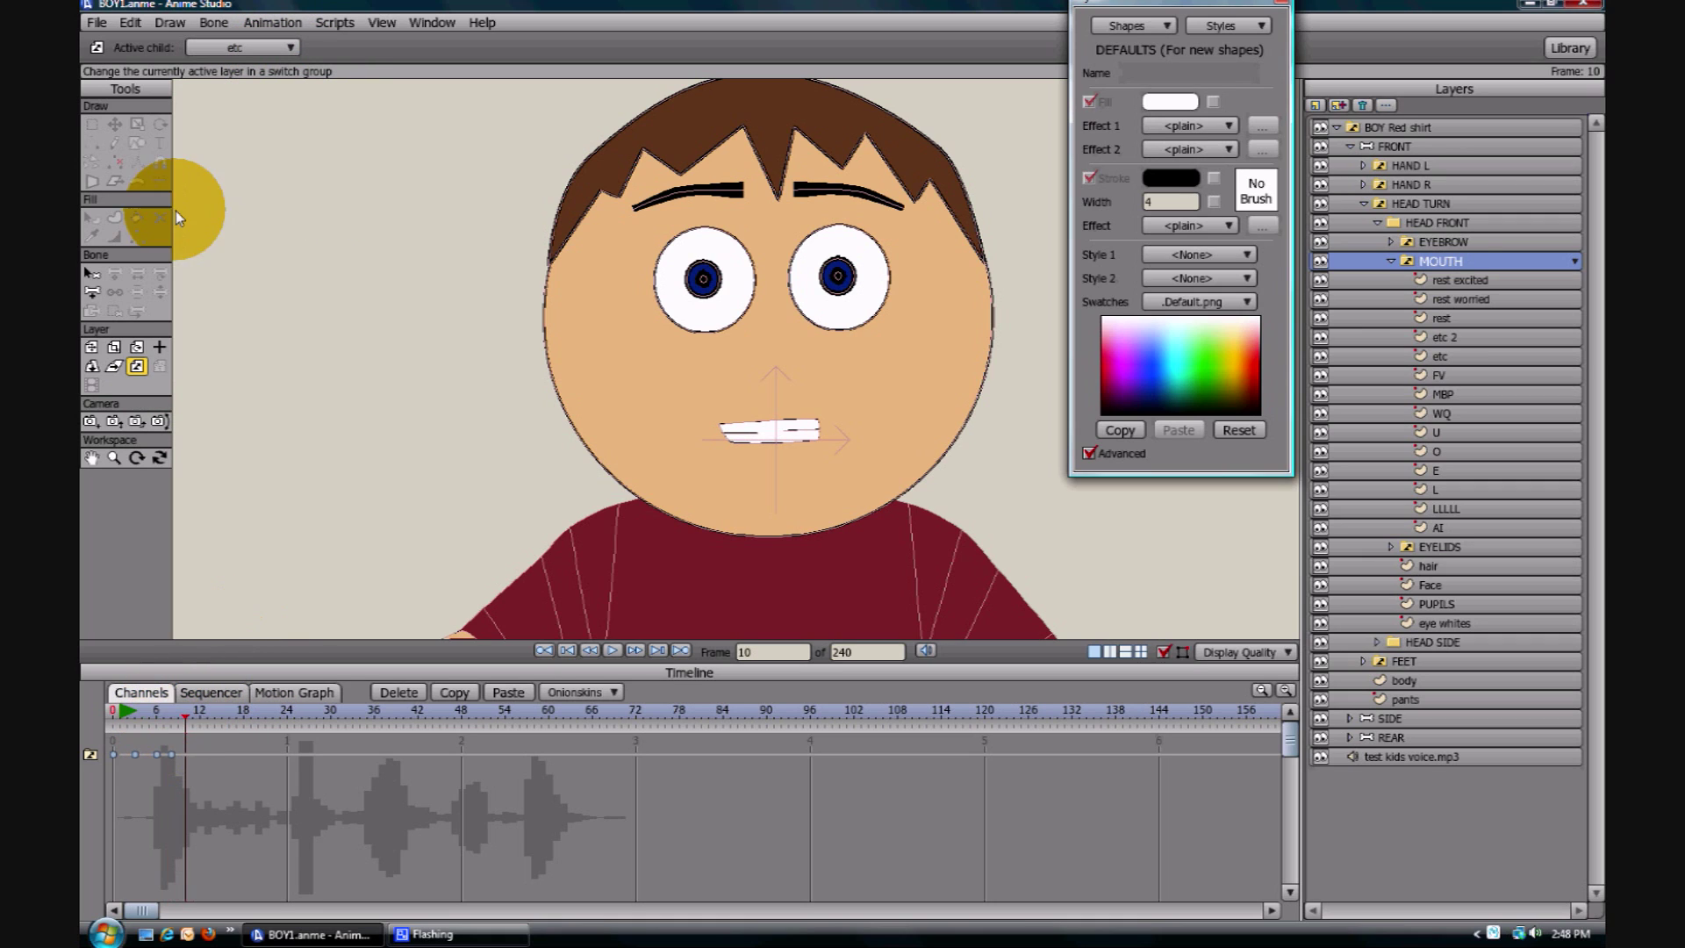
pyautogui.click(293, 47)
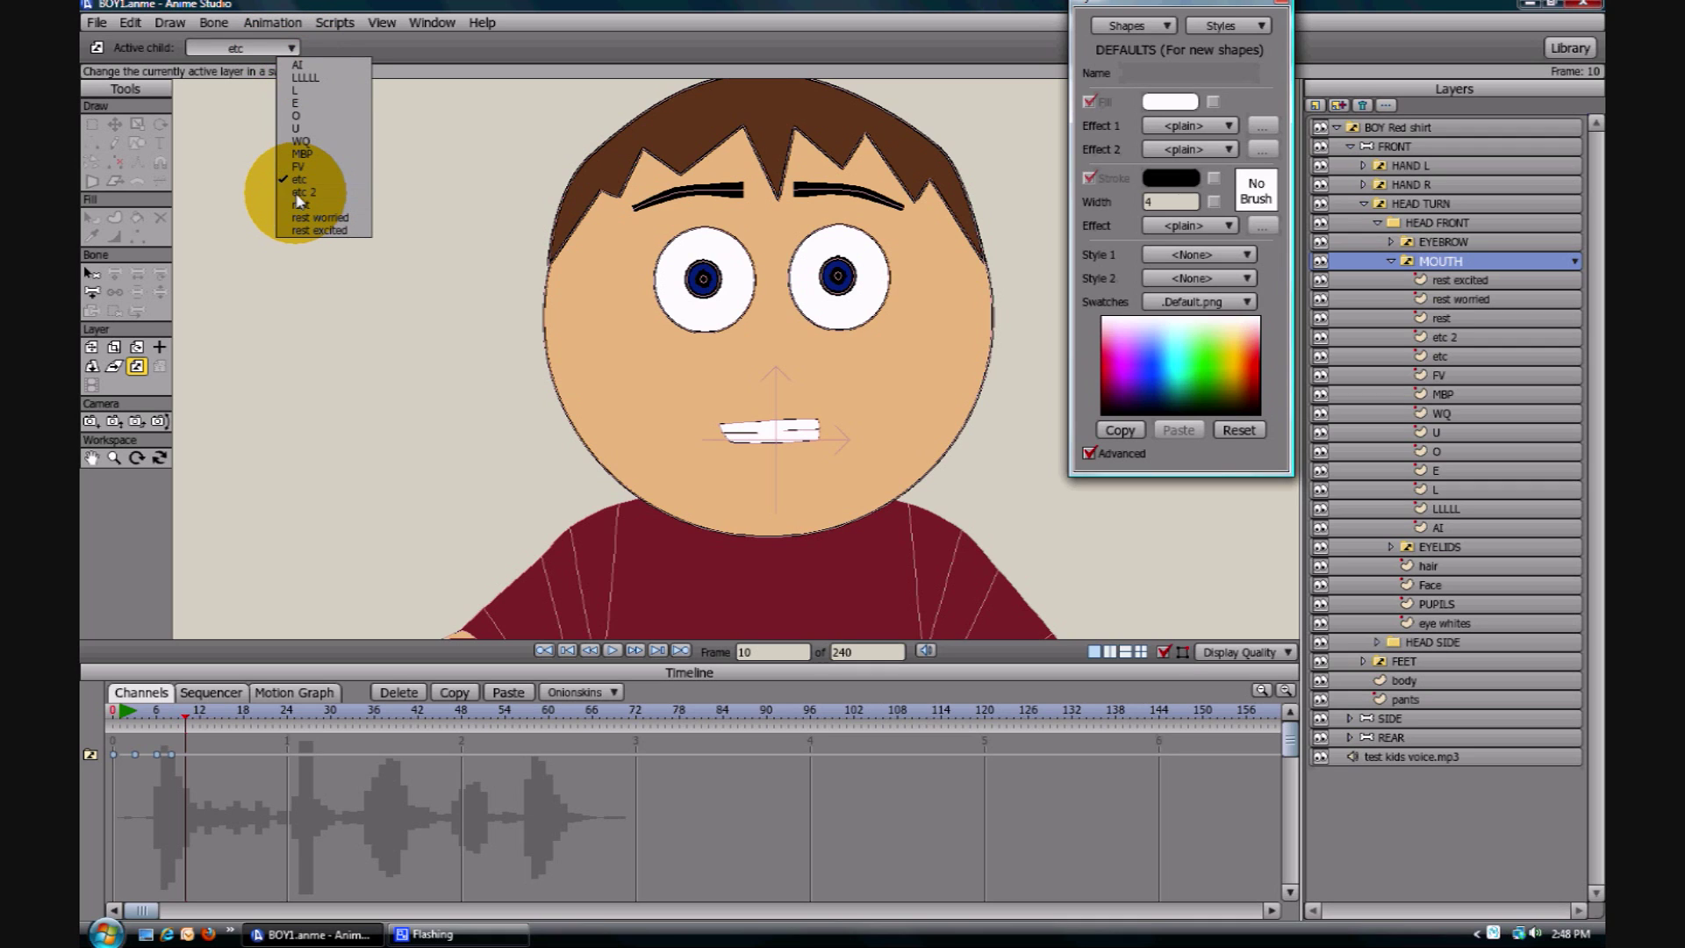
pyautogui.click(298, 193)
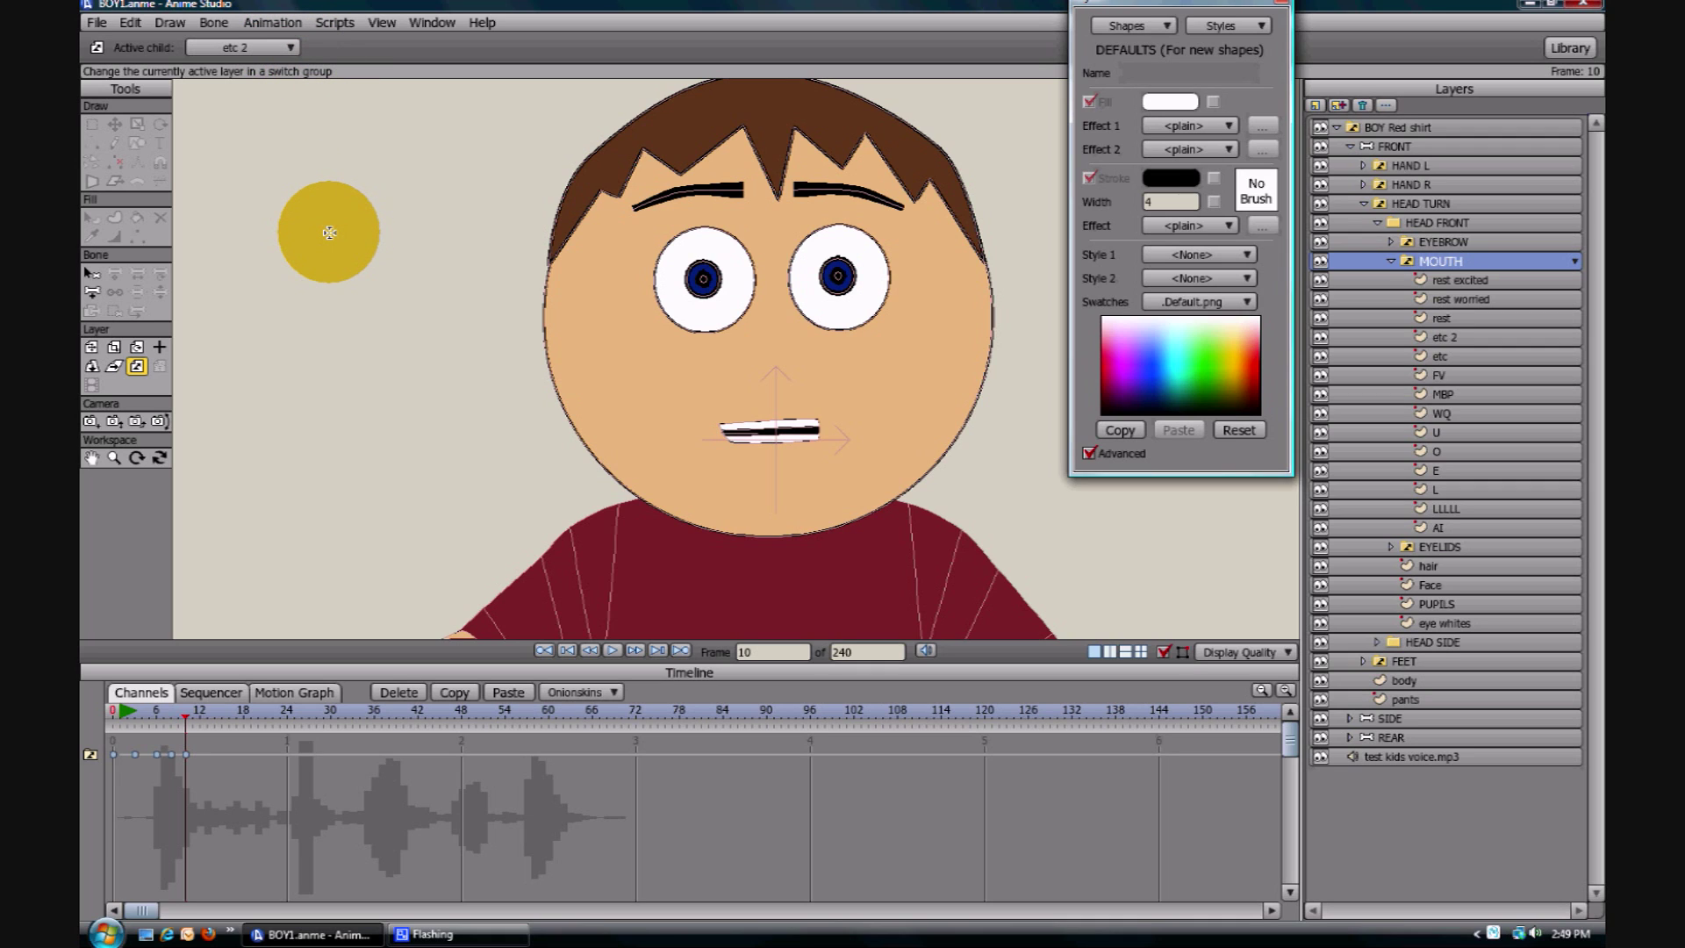